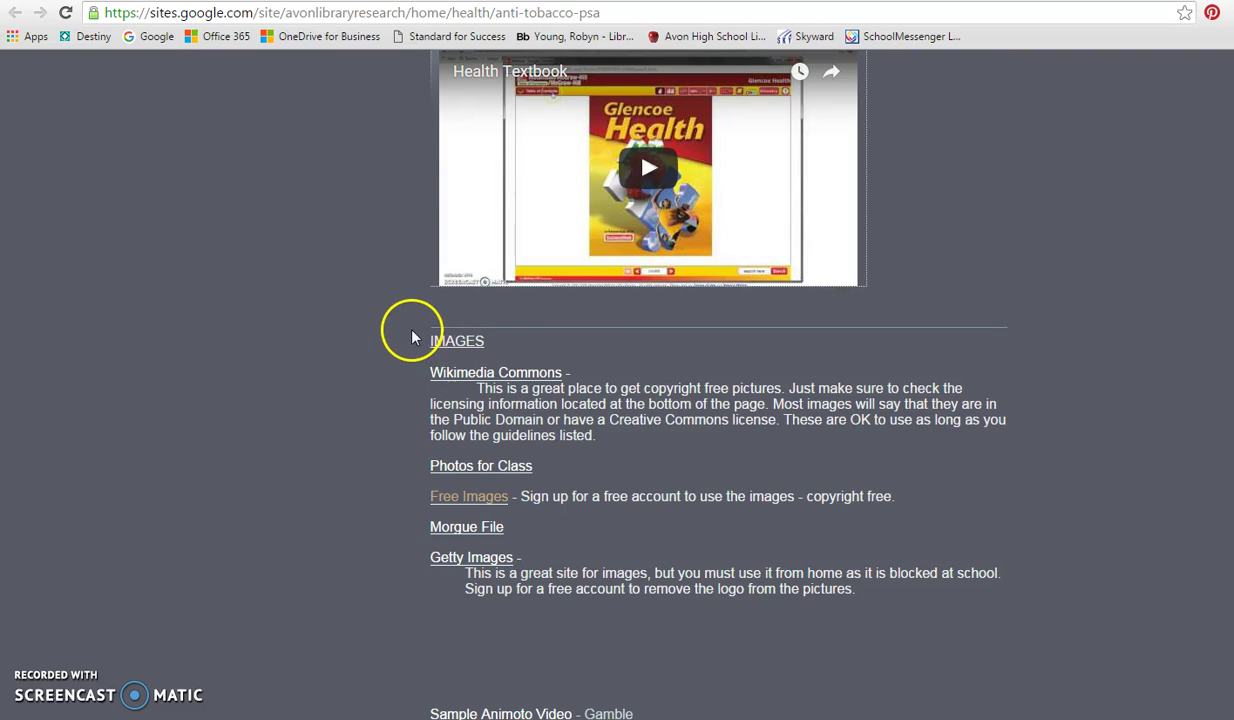
Step: Open the Wikimedia Commons site from the research page and search it for smoking
{"action": "left_click", "coordinate": [460, 386]}
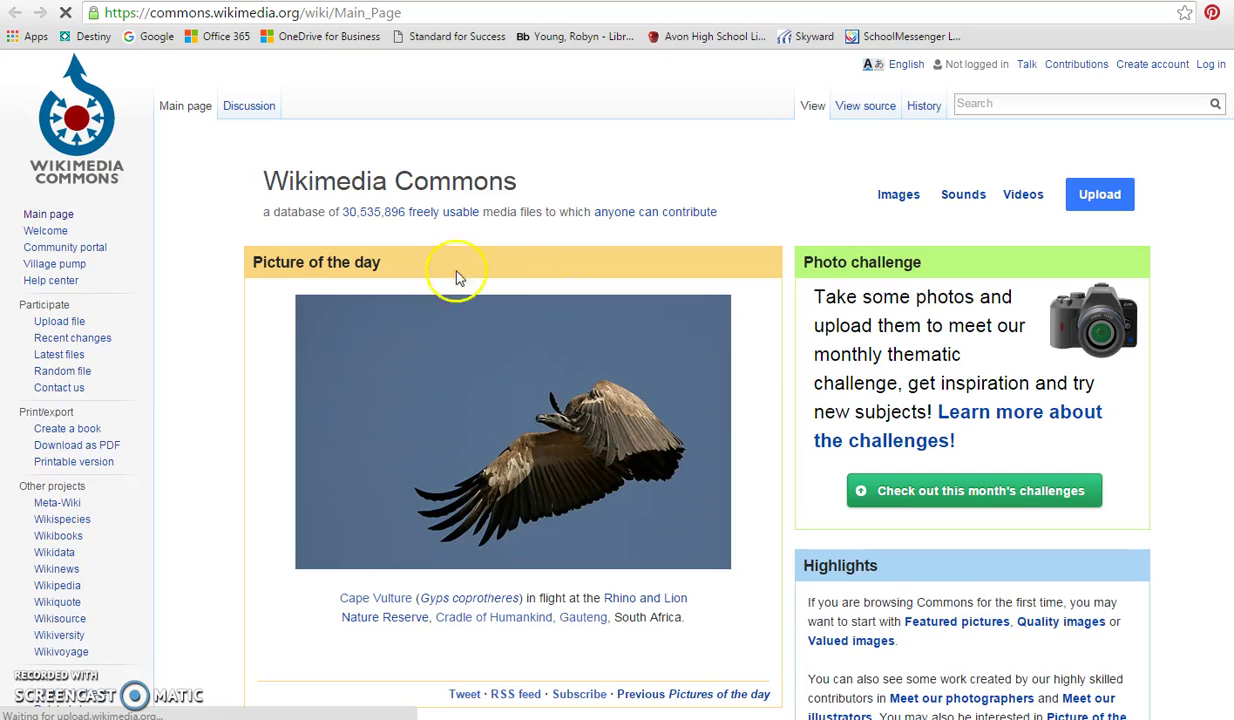
{"action": "left_click", "coordinate": [962, 104]}
{"action": "type", "text": "sm"}
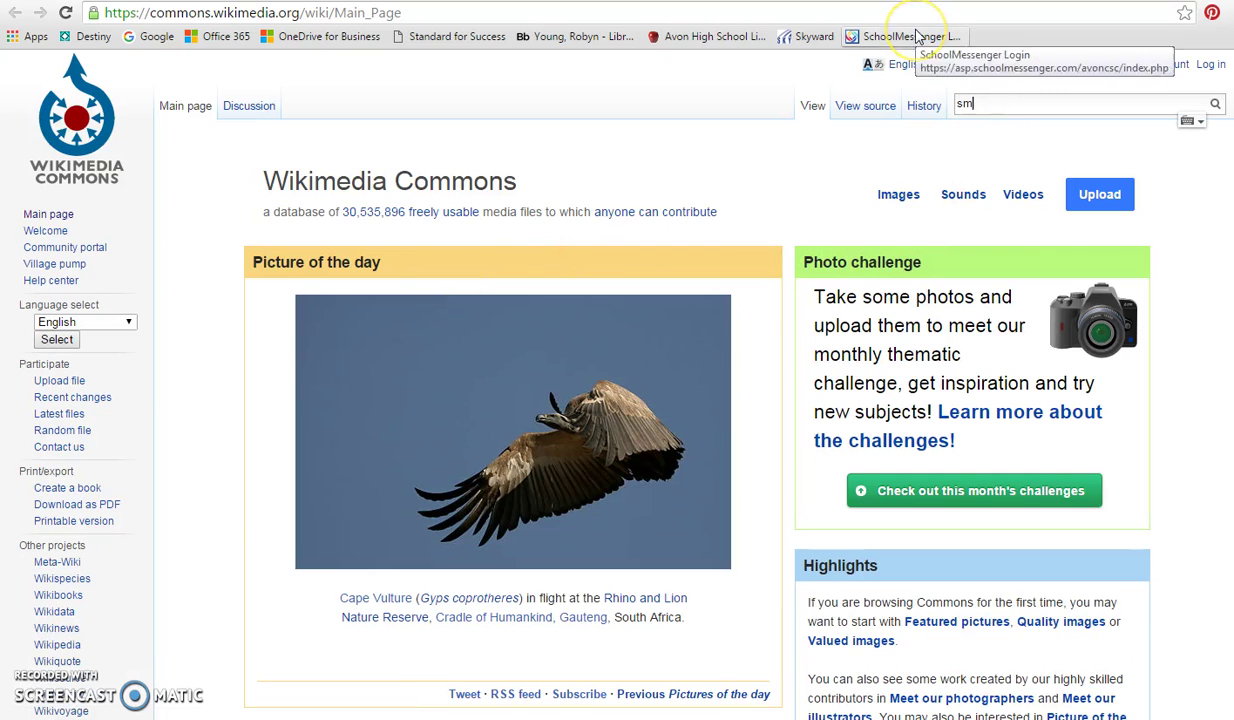
{"action": "type", "text": "oking"}
{"action": "key", "text": "Return"}
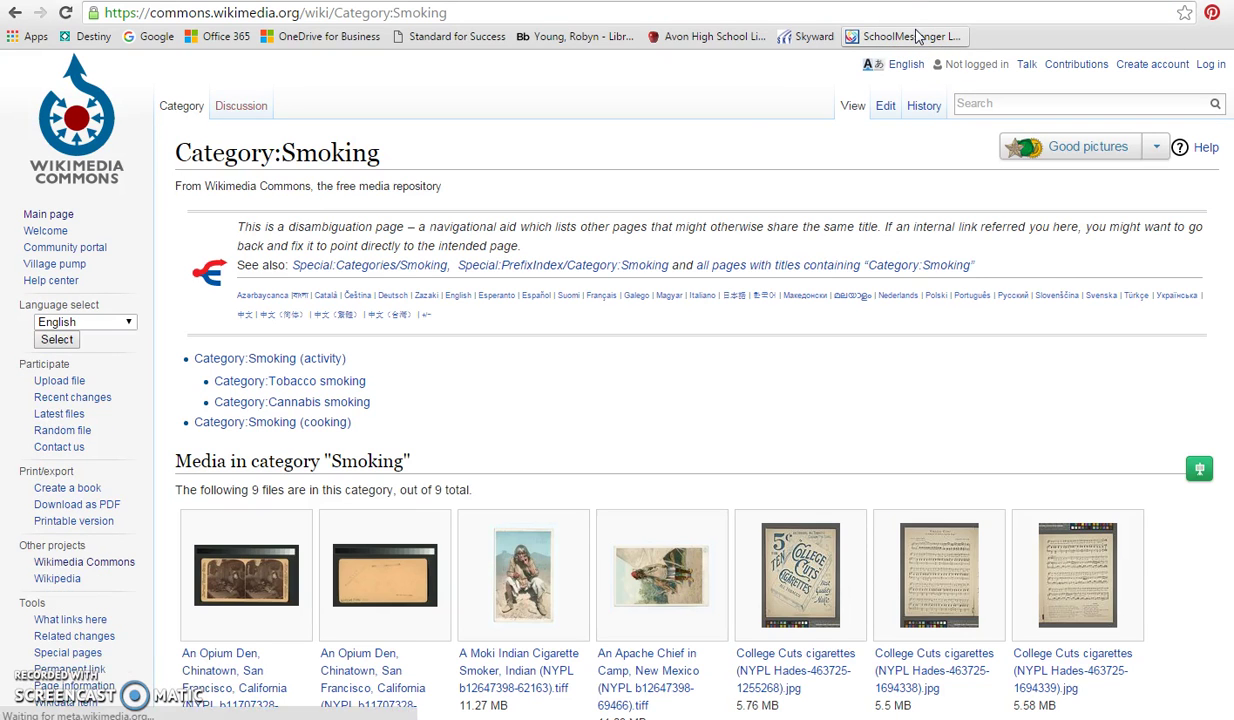
Step: Open the Tobacco smoking category from the Smoking disambiguation page
{"action": "scroll", "coordinate": [540, 420], "scroll_direction": "down", "scroll_amount": 3}
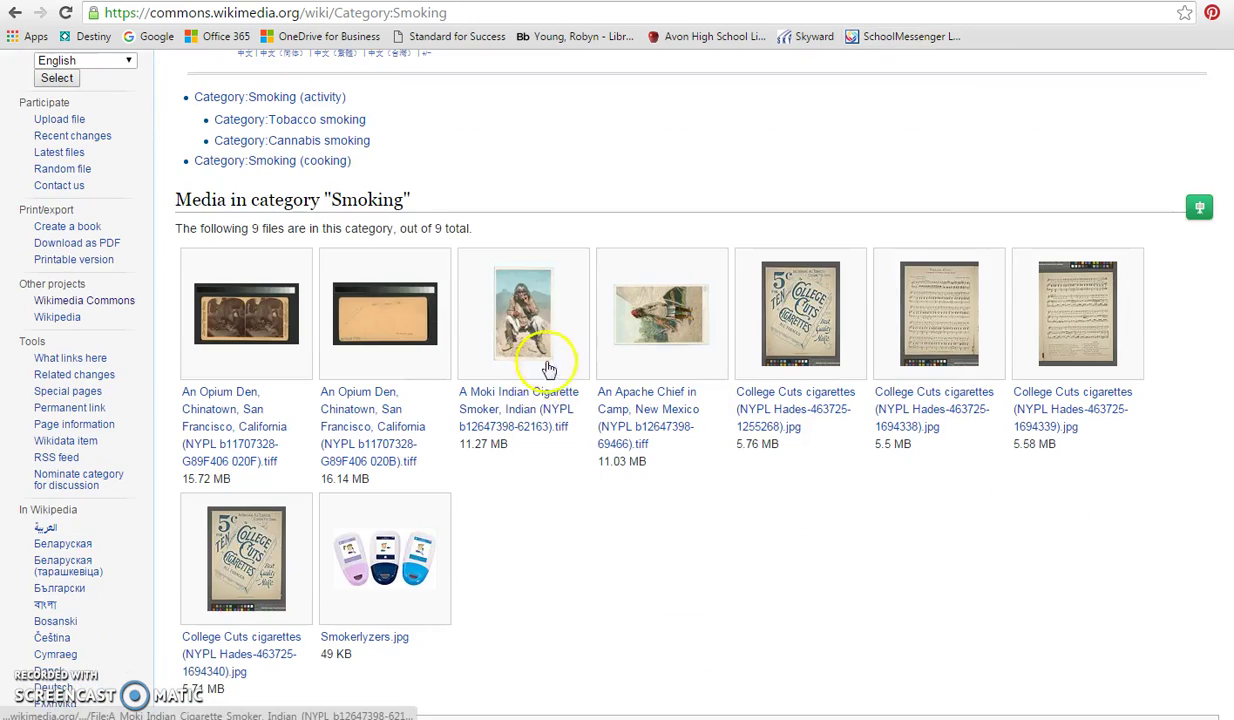
{"action": "scroll", "coordinate": [515, 571], "scroll_direction": "up", "scroll_amount": 2}
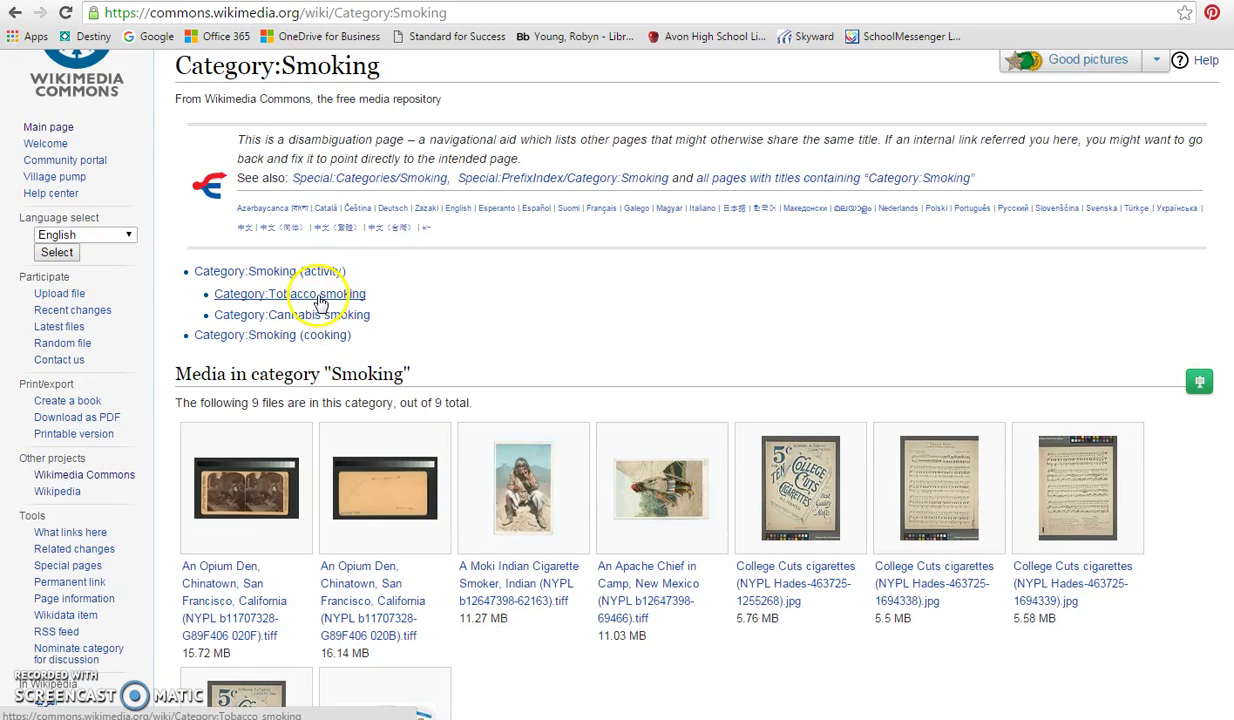
{"action": "left_click", "coordinate": [318, 300]}
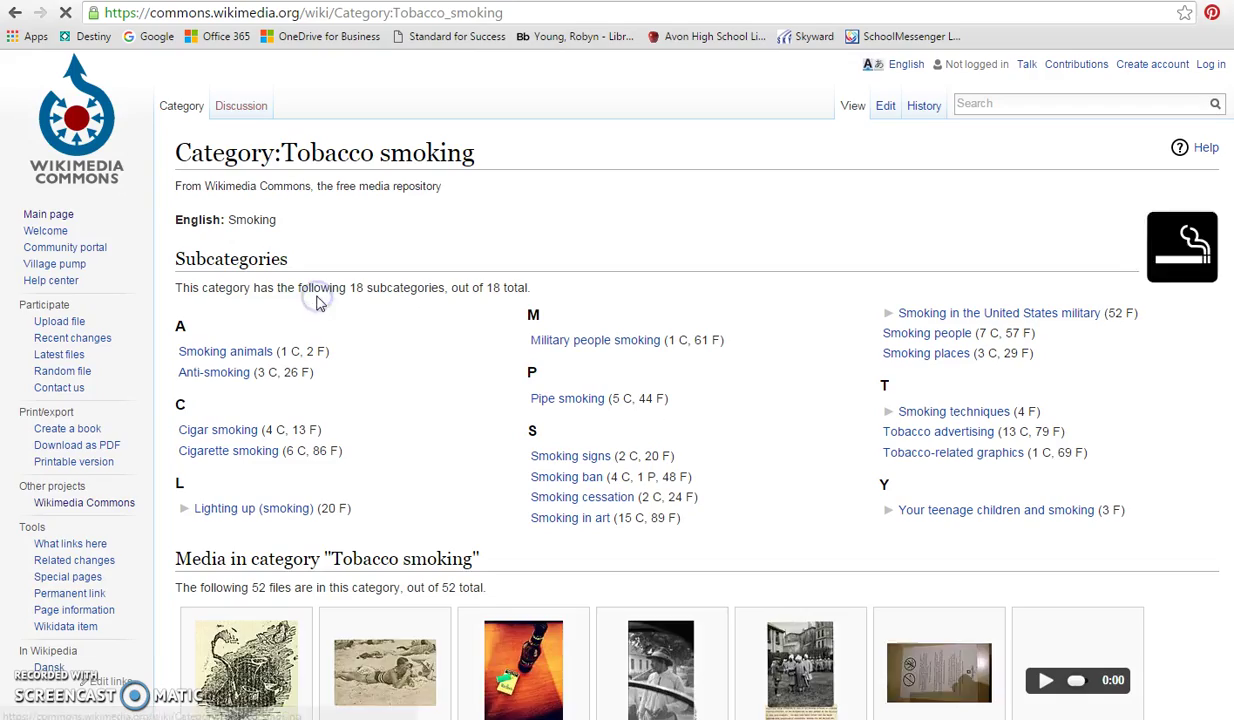
Step: Open the Smoking signs subcategory and enlarge the Broken cigarrette.svg image
{"action": "scroll", "coordinate": [438, 480], "scroll_direction": "down", "scroll_amount": 2}
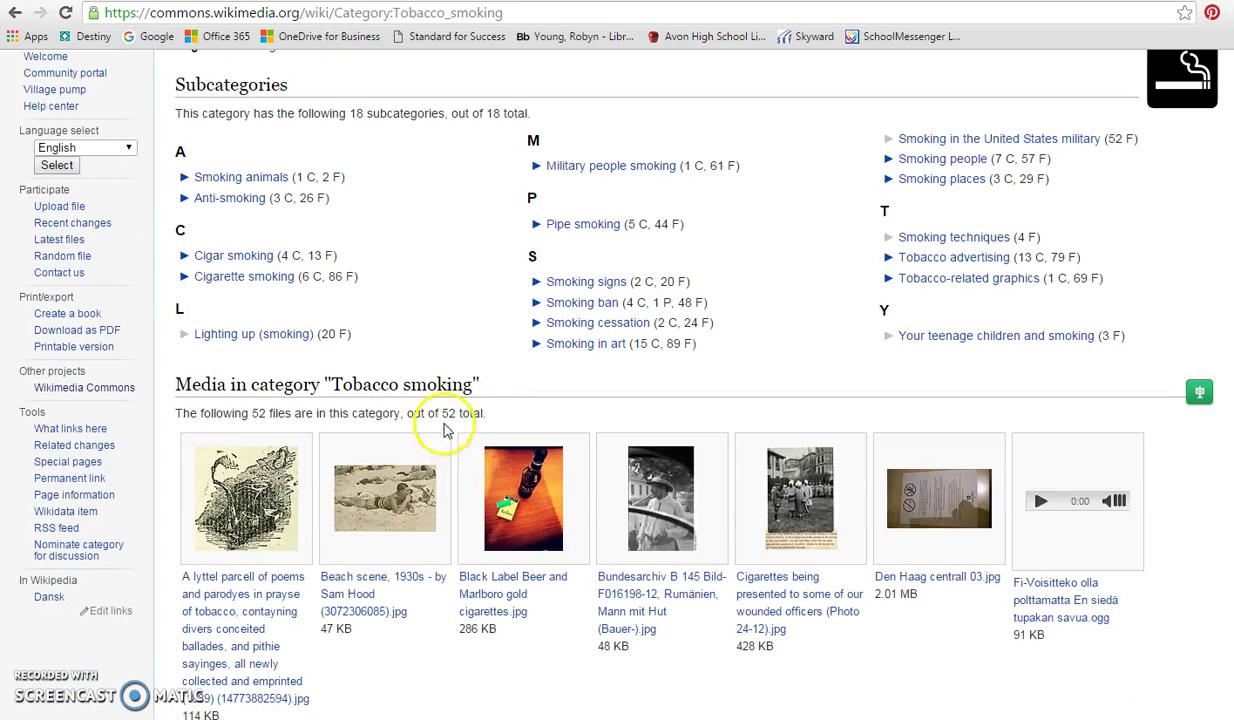
{"action": "scroll", "coordinate": [467, 244], "scroll_direction": "up", "scroll_amount": 2}
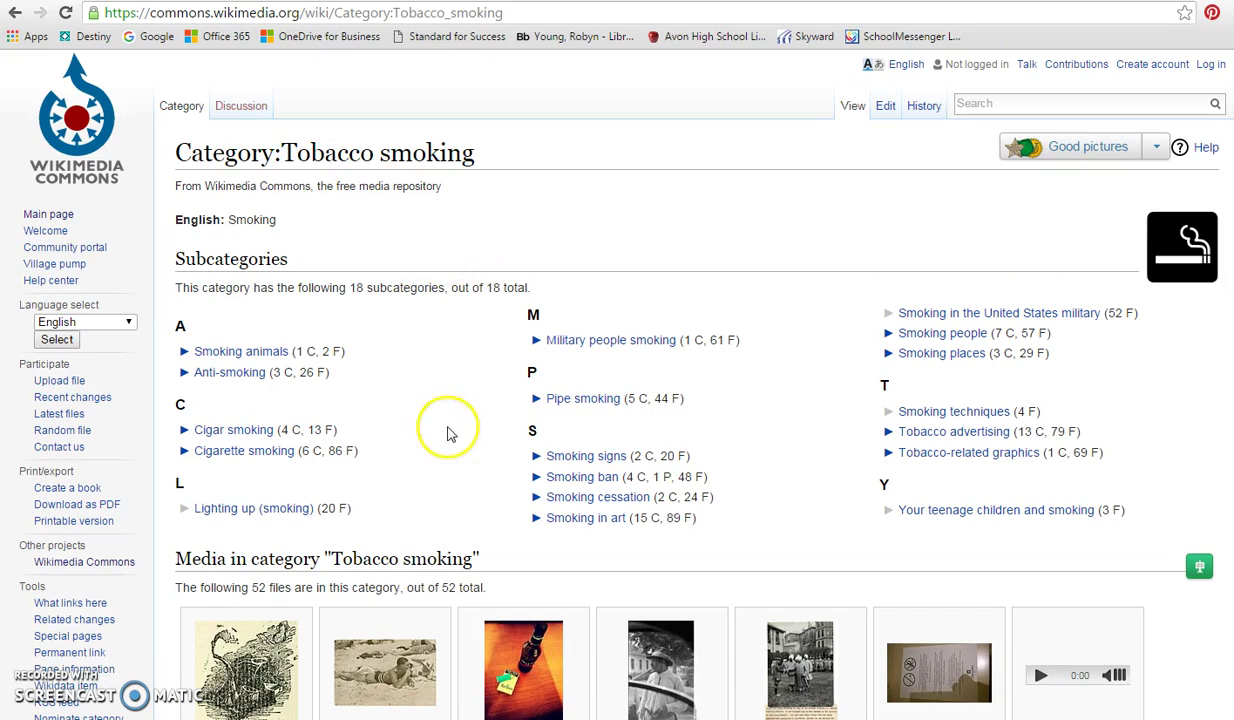
{"action": "left_click", "coordinate": [613, 462]}
{"action": "scroll", "coordinate": [661, 289], "scroll_direction": "down", "scroll_amount": 3}
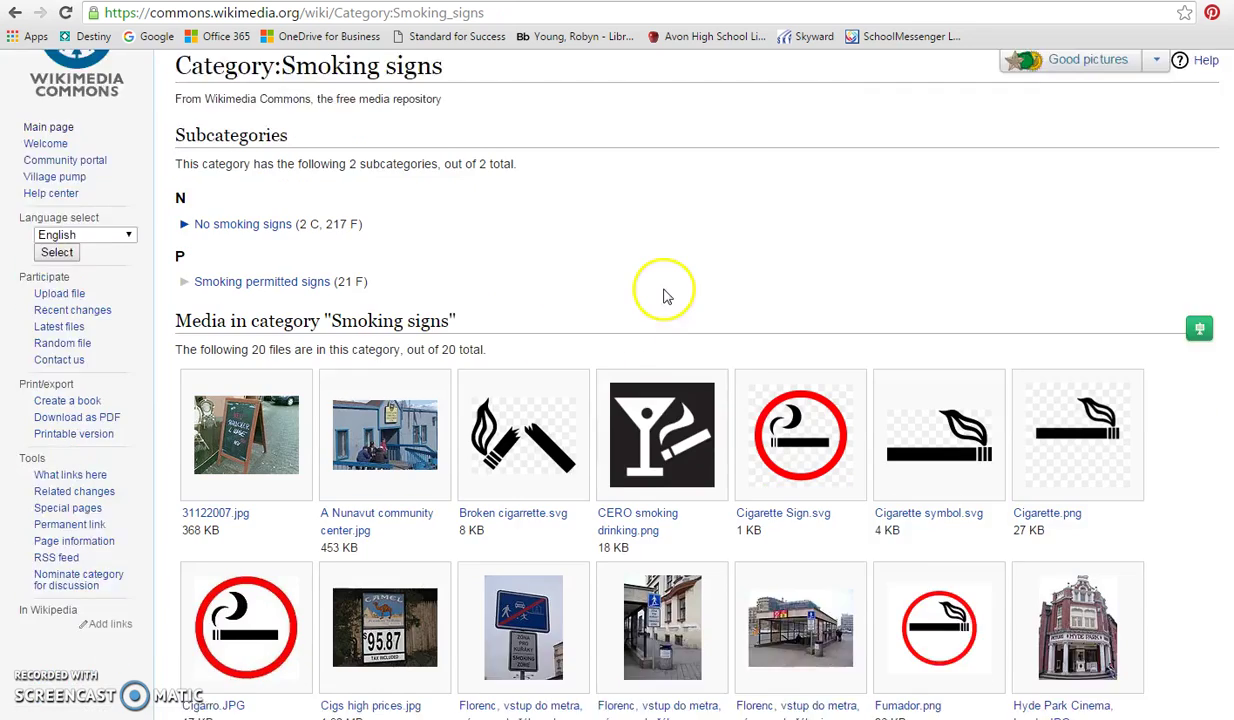
{"action": "left_click", "coordinate": [526, 377]}
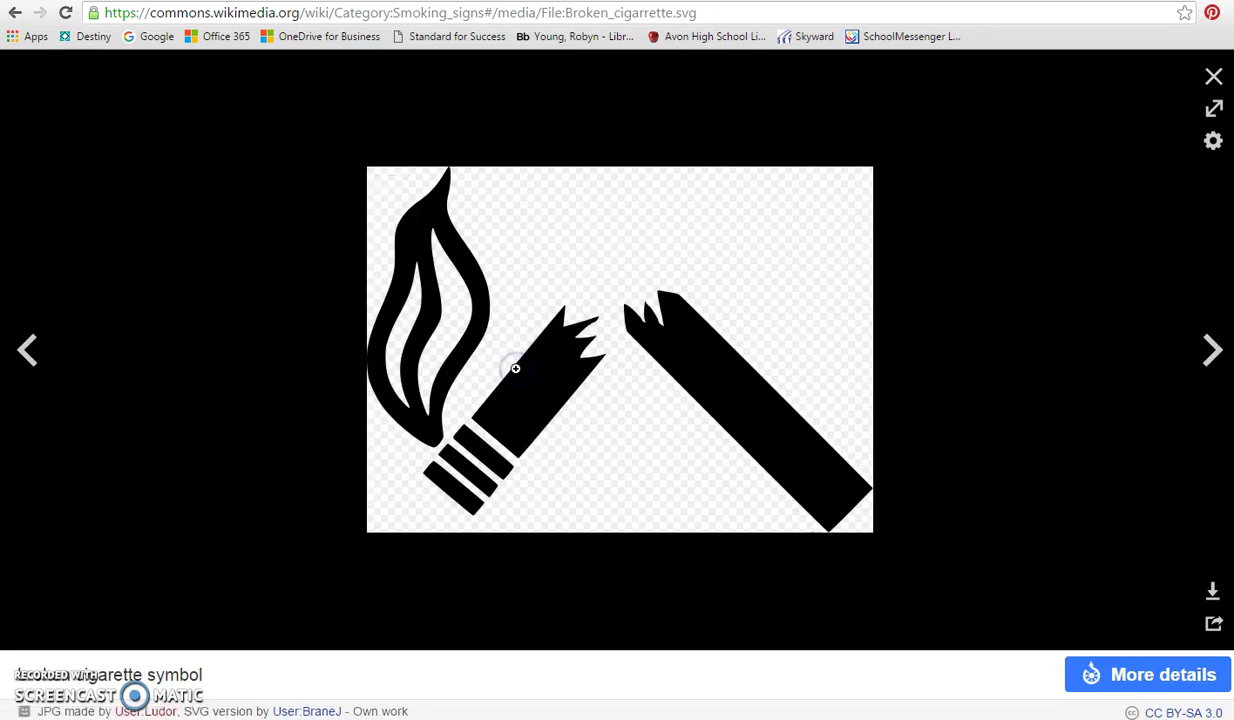
Step: Try to save the broken cigarette SVG from its standalone browser view and return to the enlarged image
{"action": "right_click", "coordinate": [601, 322]}
{"action": "left_click", "coordinate": [840, 394]}
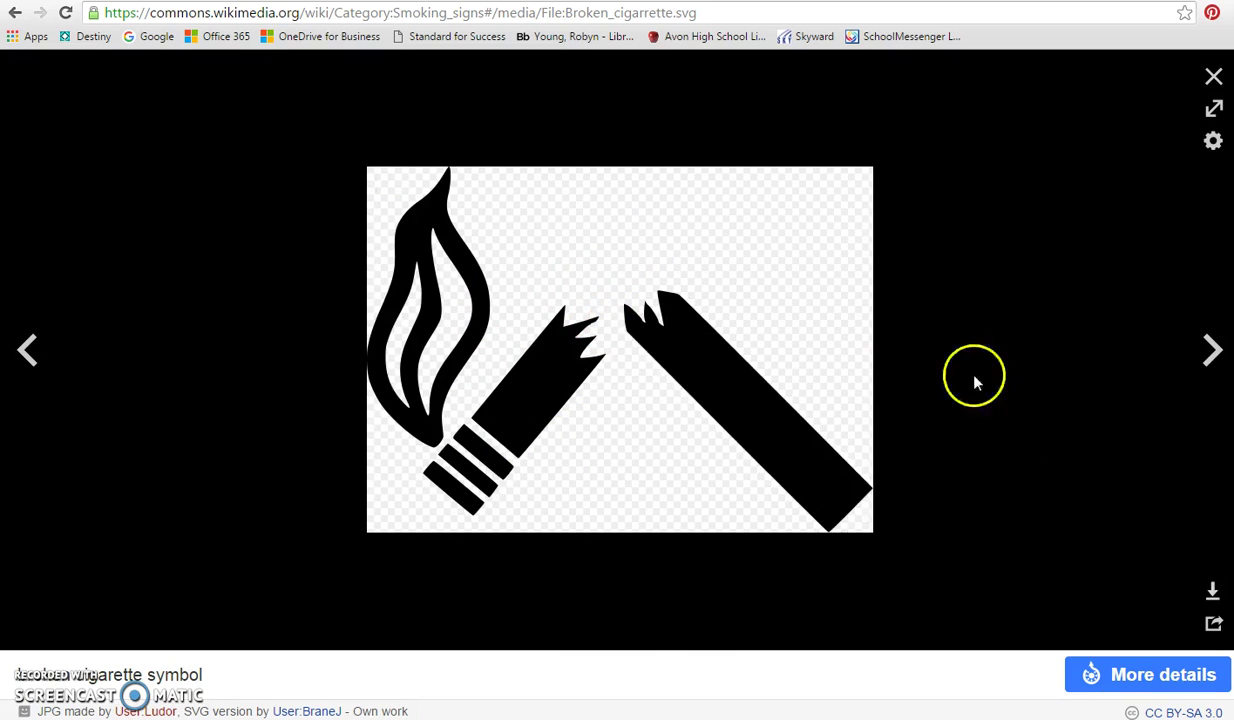
{"action": "left_click", "coordinate": [708, 352]}
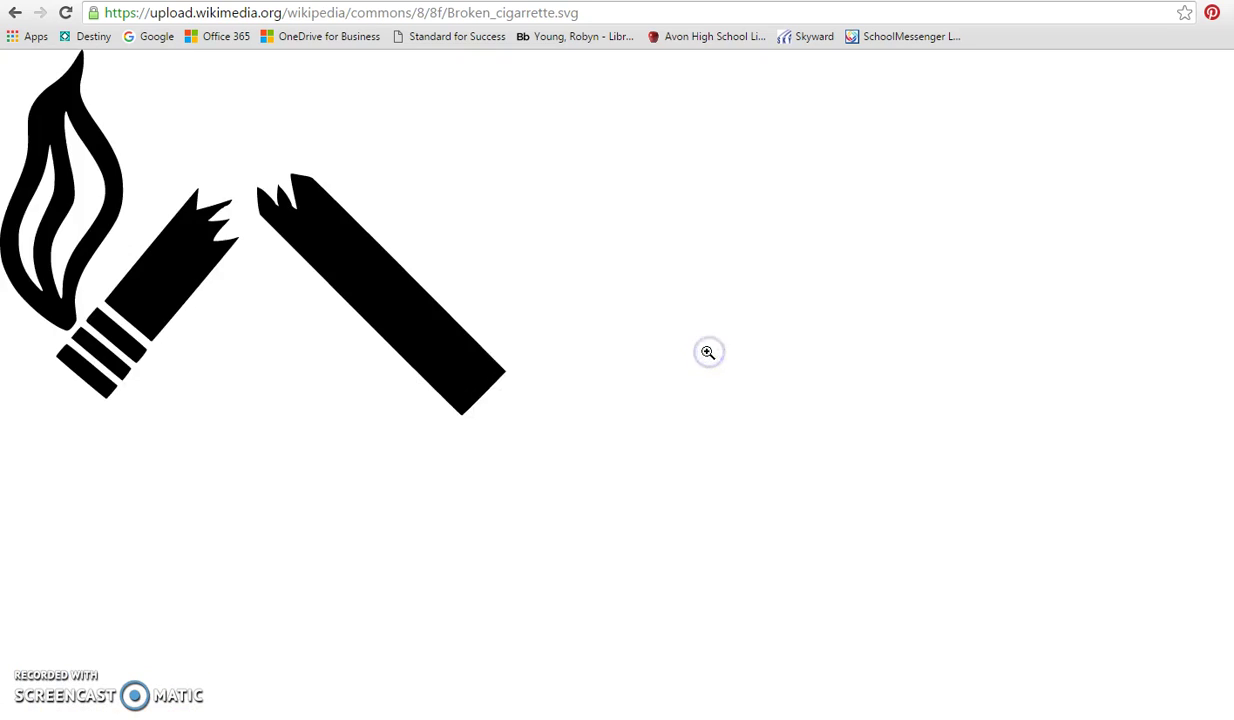
{"action": "right_click", "coordinate": [211, 275]}
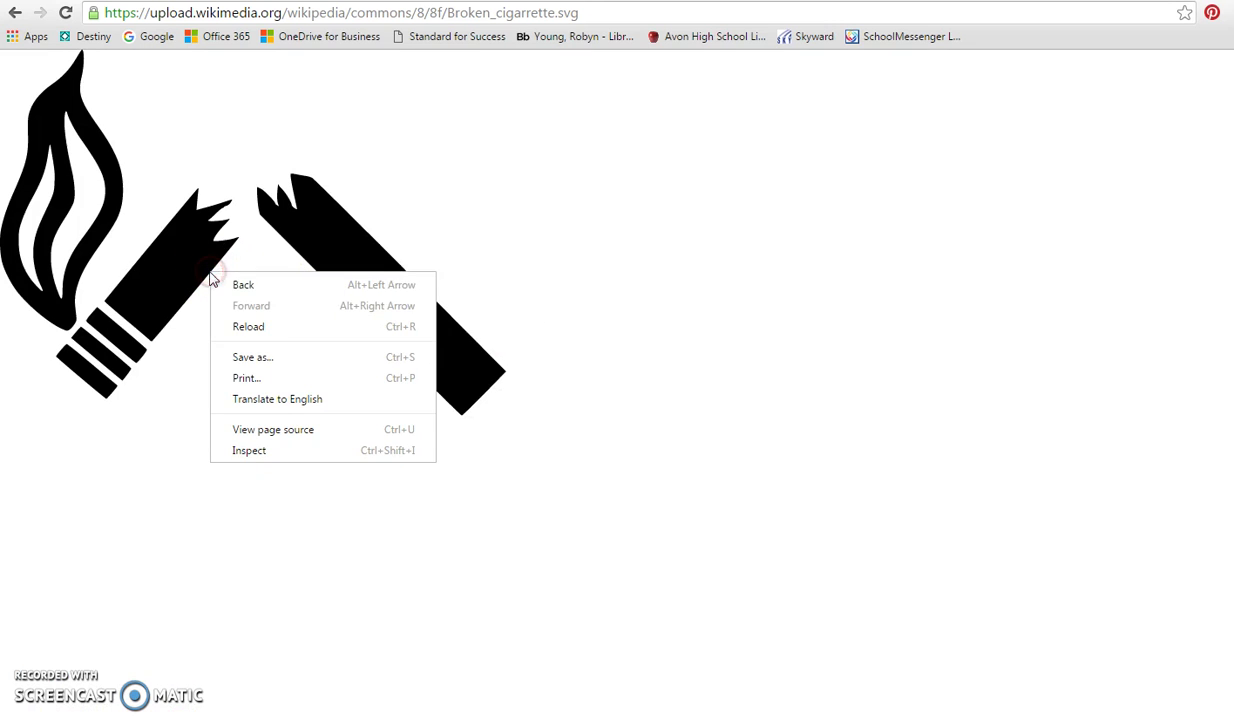
{"action": "left_click", "coordinate": [262, 357]}
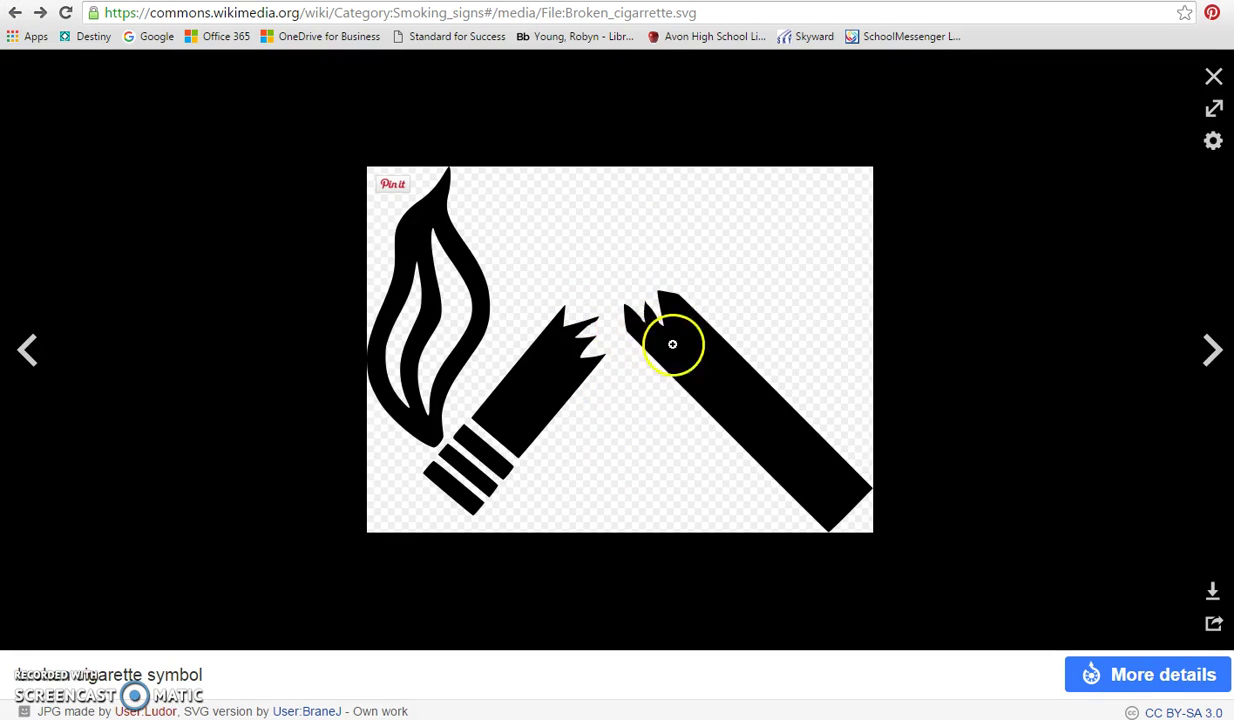
{"action": "left_click", "coordinate": [625, 383]}
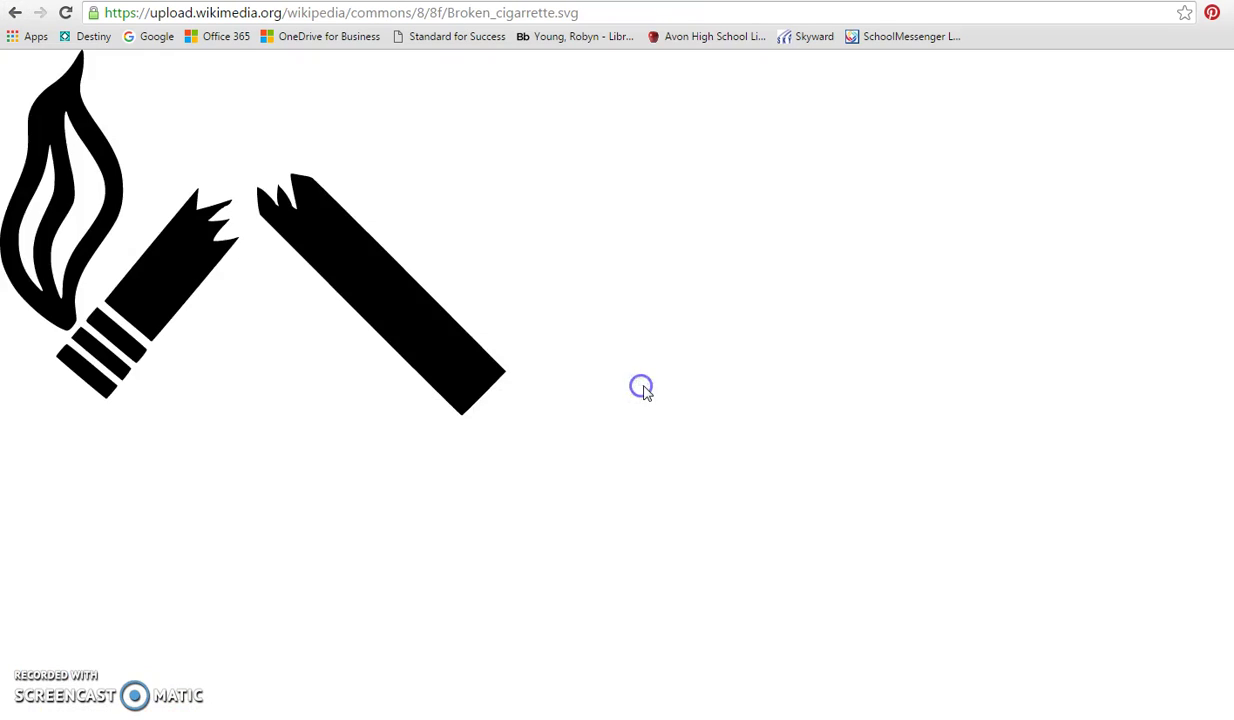
{"action": "right_click", "coordinate": [157, 206]}
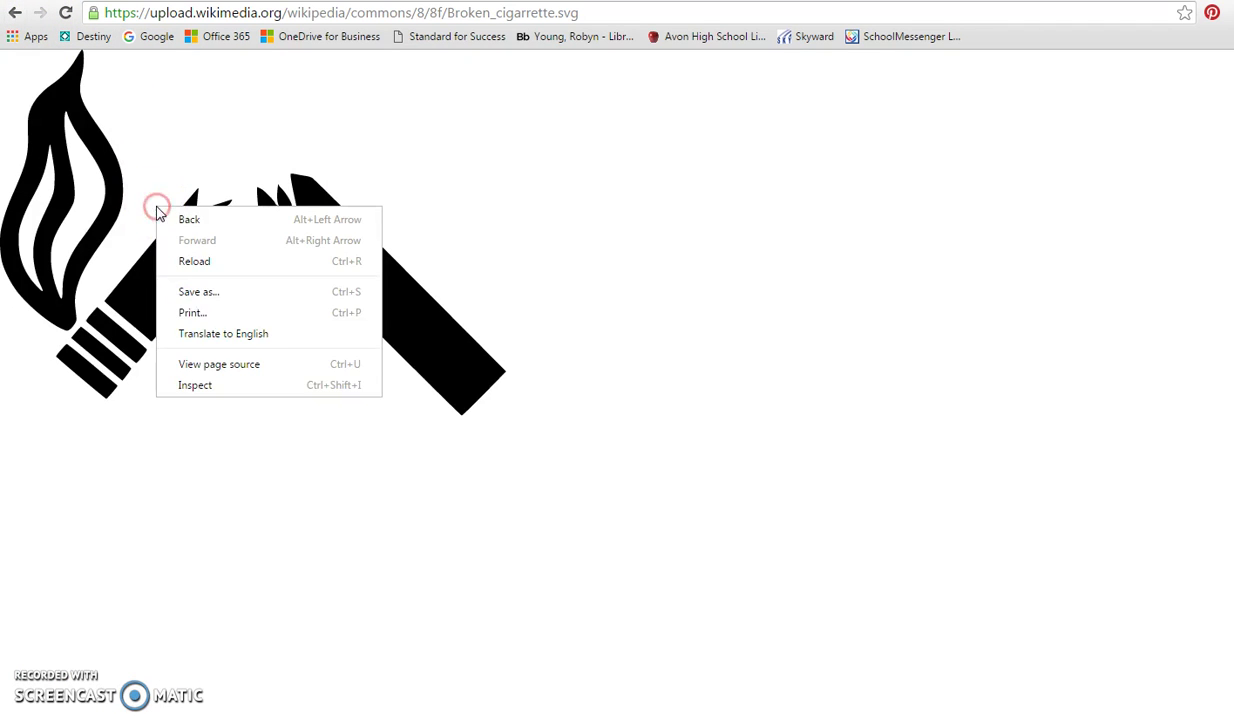
{"action": "left_click", "coordinate": [16, 18]}
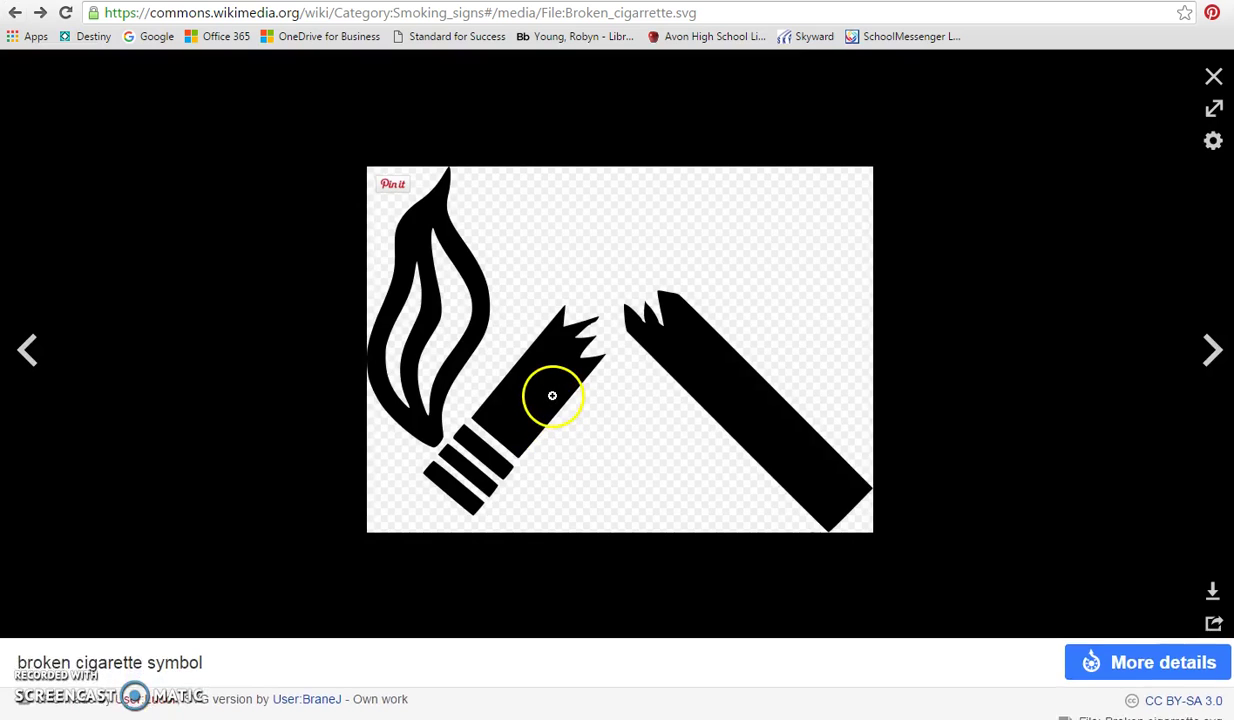
Step: Save the broken cigarette image to the Desktop as the PNG file 581px-Broken_cigarrette.svg.png
{"action": "right_click", "coordinate": [572, 401]}
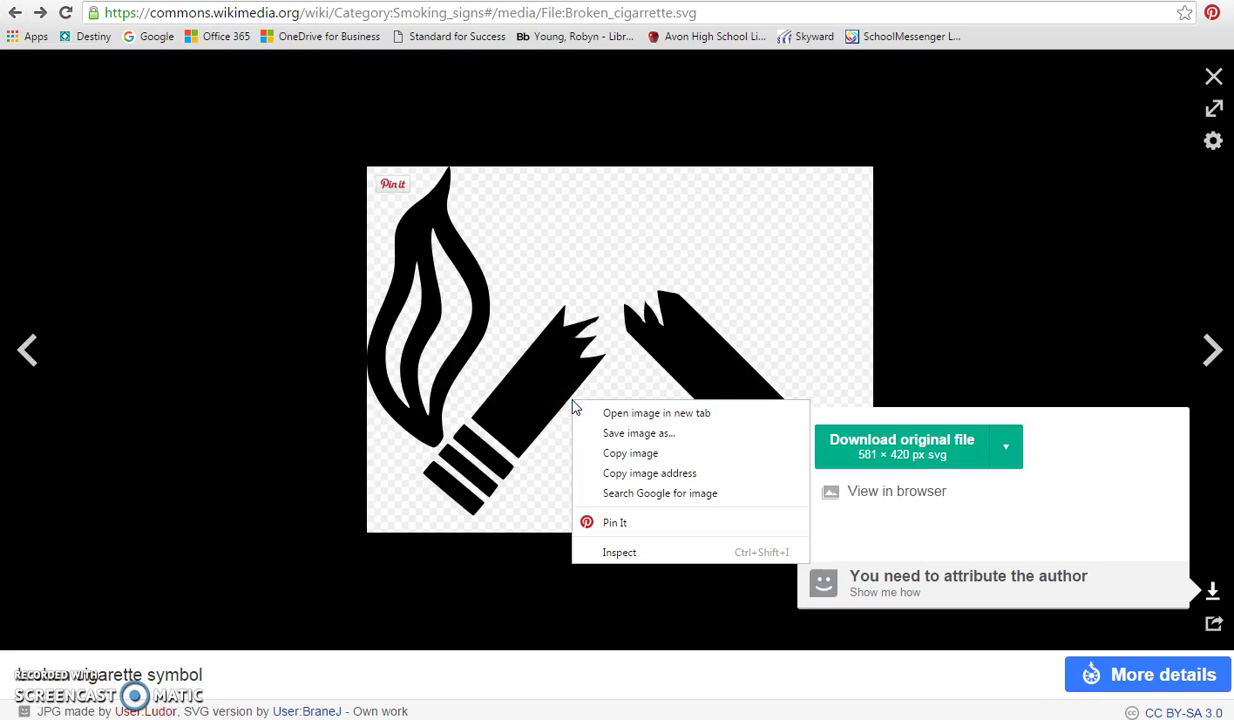
{"action": "left_click", "coordinate": [1004, 457]}
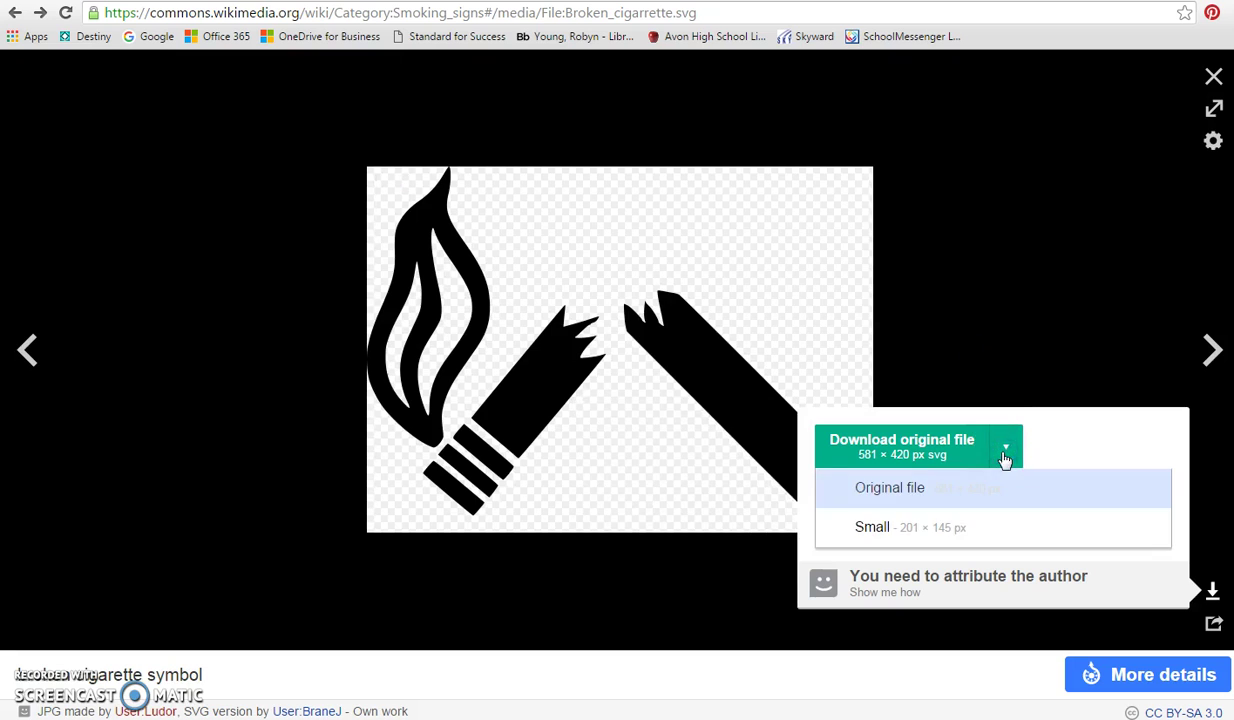
{"action": "double_click", "coordinate": [1001, 455]}
{"action": "right_click", "coordinate": [677, 344]}
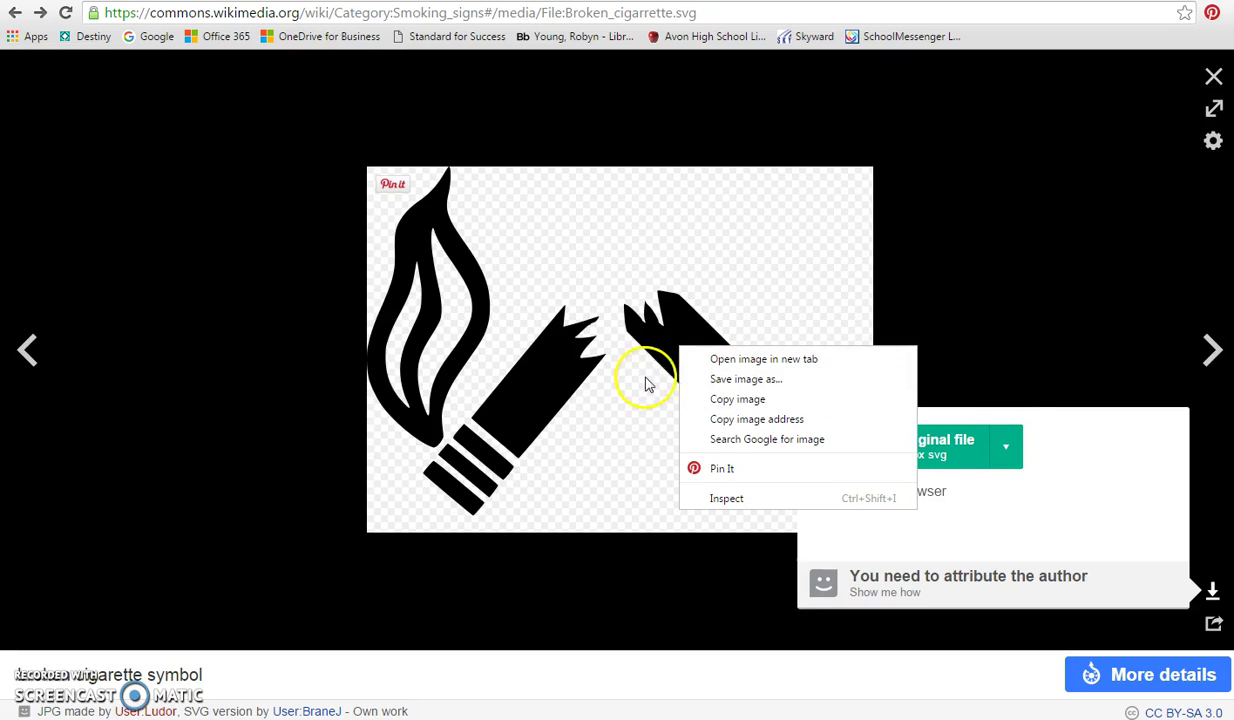
{"action": "left_click", "coordinate": [722, 378]}
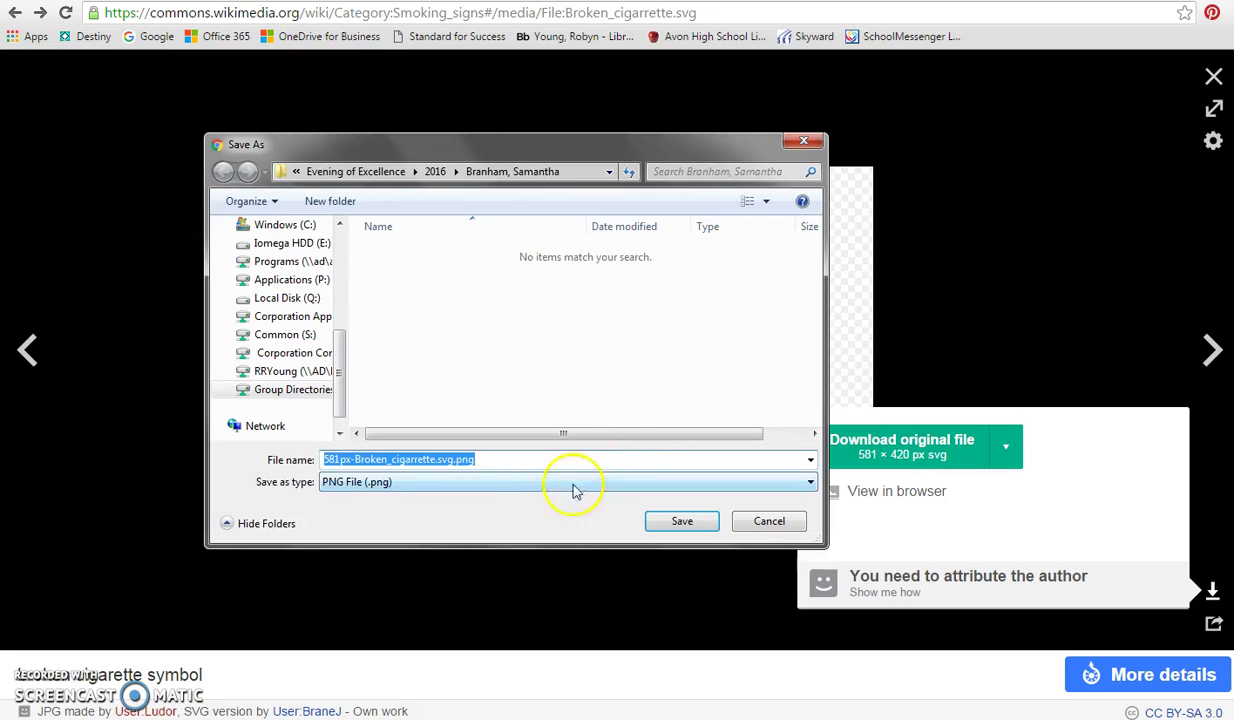
{"action": "left_click", "coordinate": [413, 483]}
{"action": "left_click", "coordinate": [430, 484]}
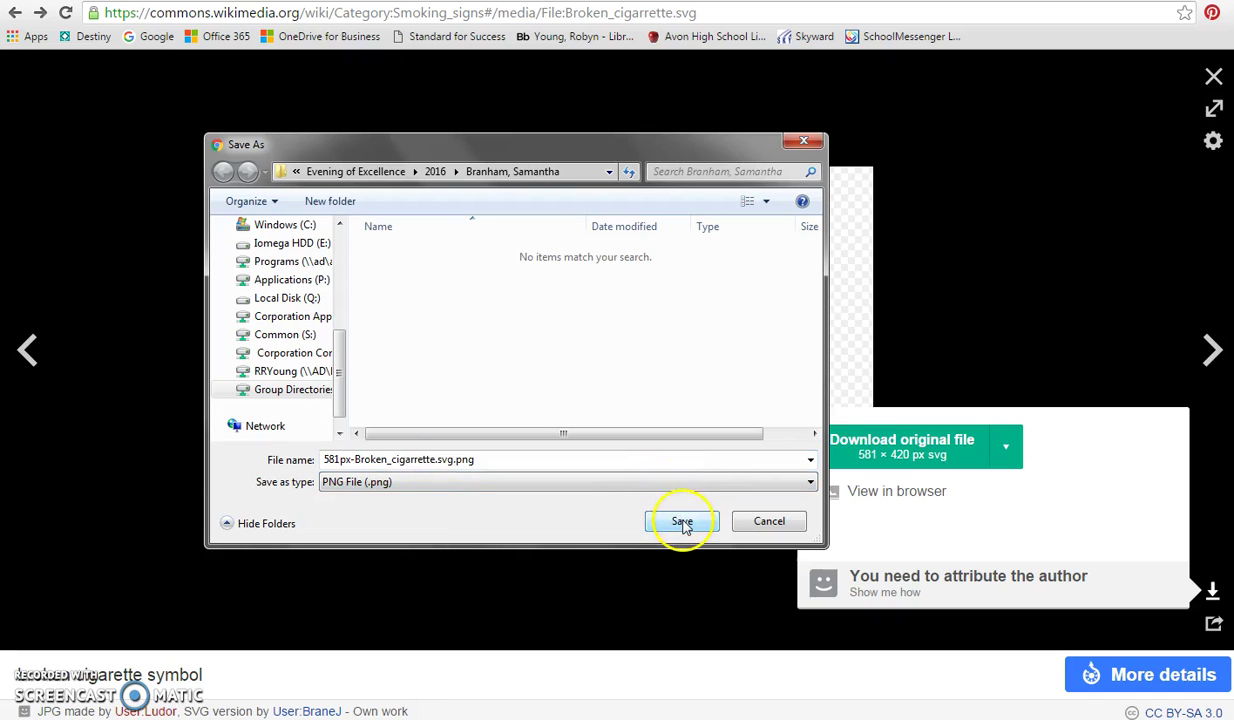
{"action": "left_click_drag", "start_coordinate": [345, 357], "coordinate": [333, 201]}
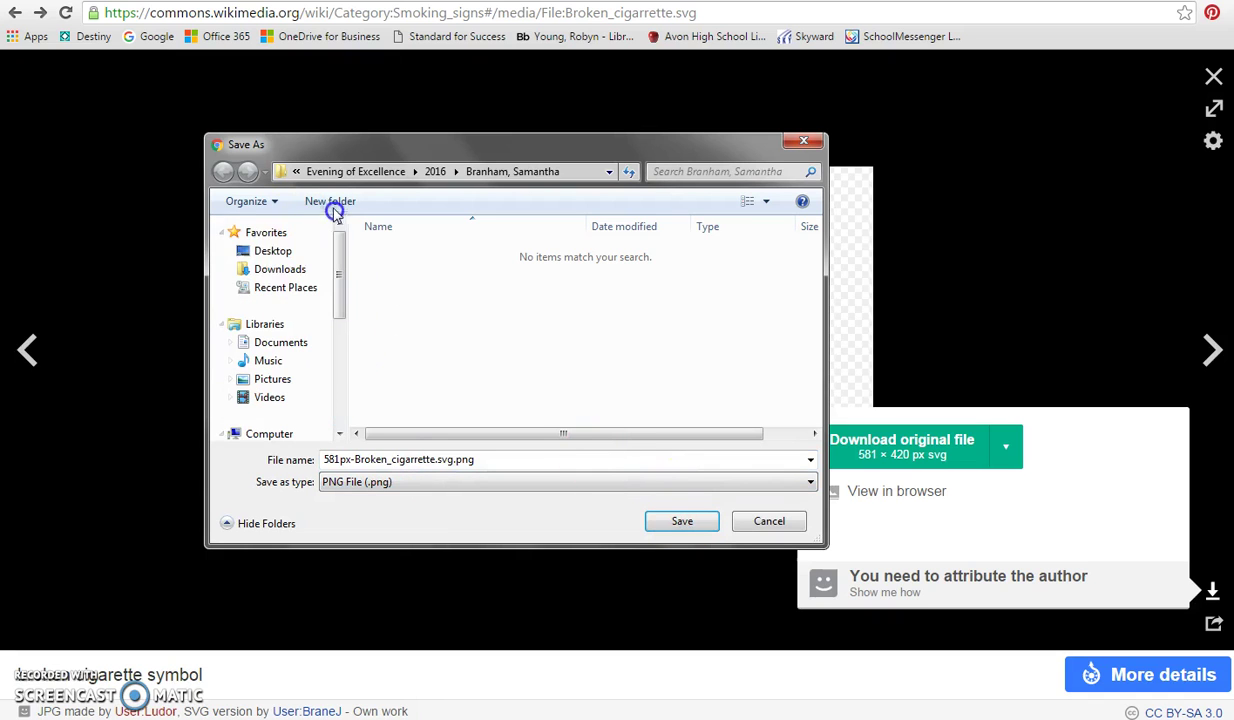
{"action": "left_click", "coordinate": [270, 252]}
{"action": "left_click", "coordinate": [683, 522]}
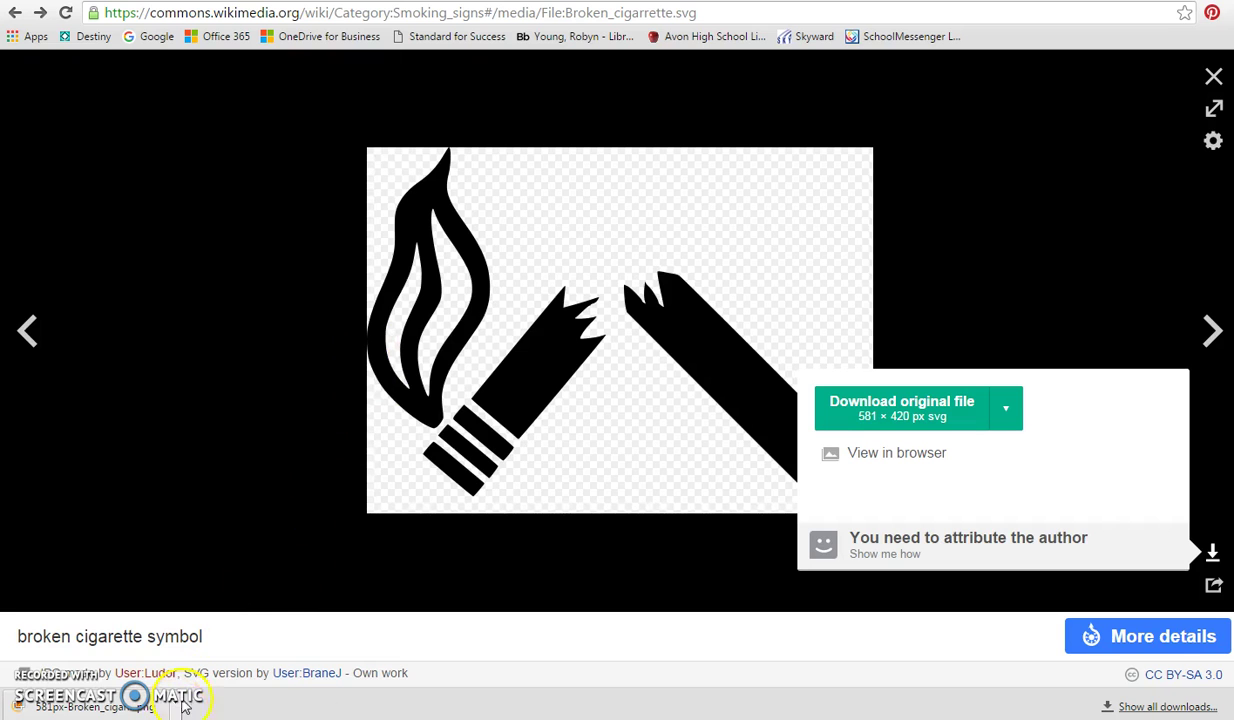
Step: Close the enlarged image and search Wikimedia Commons for tobacco
{"action": "left_click", "coordinate": [1215, 70]}
{"action": "scroll", "coordinate": [461, 400], "scroll_direction": "down", "scroll_amount": 2}
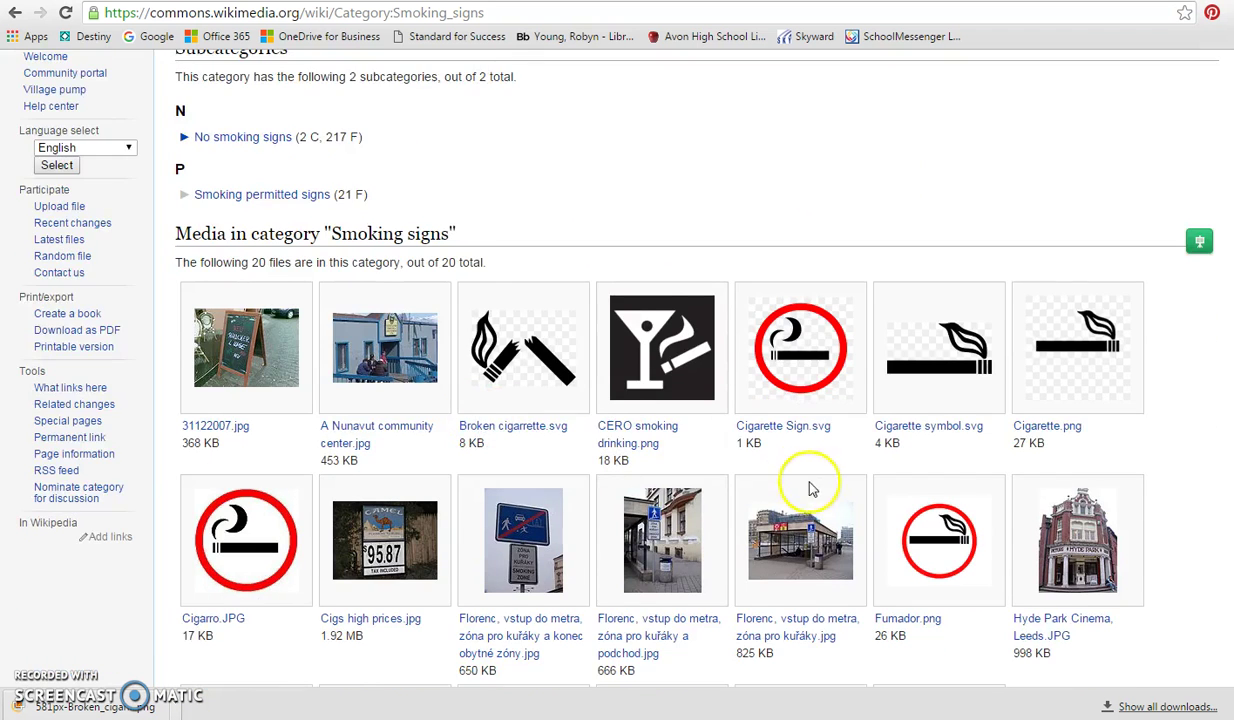
{"action": "scroll", "coordinate": [812, 480], "scroll_direction": "down", "scroll_amount": 2}
{"action": "scroll", "coordinate": [262, 343], "scroll_direction": "up", "scroll_amount": 4}
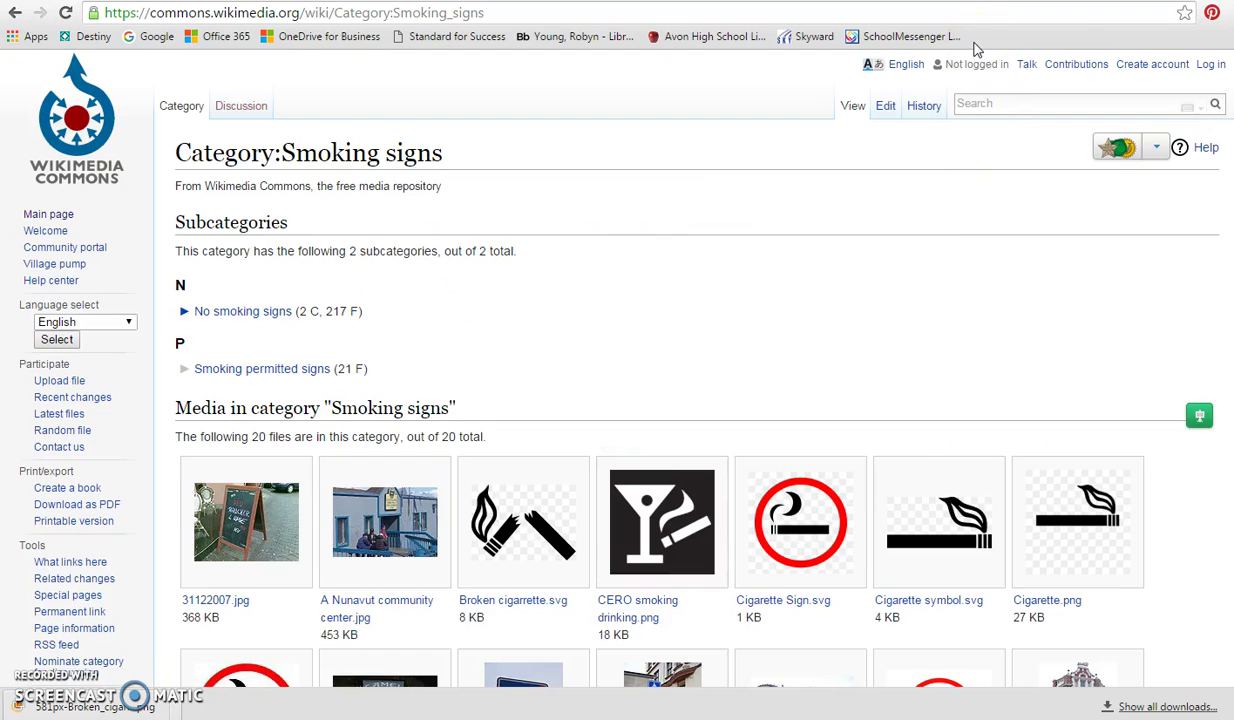
{"action": "key", "text": "BackSpace"}
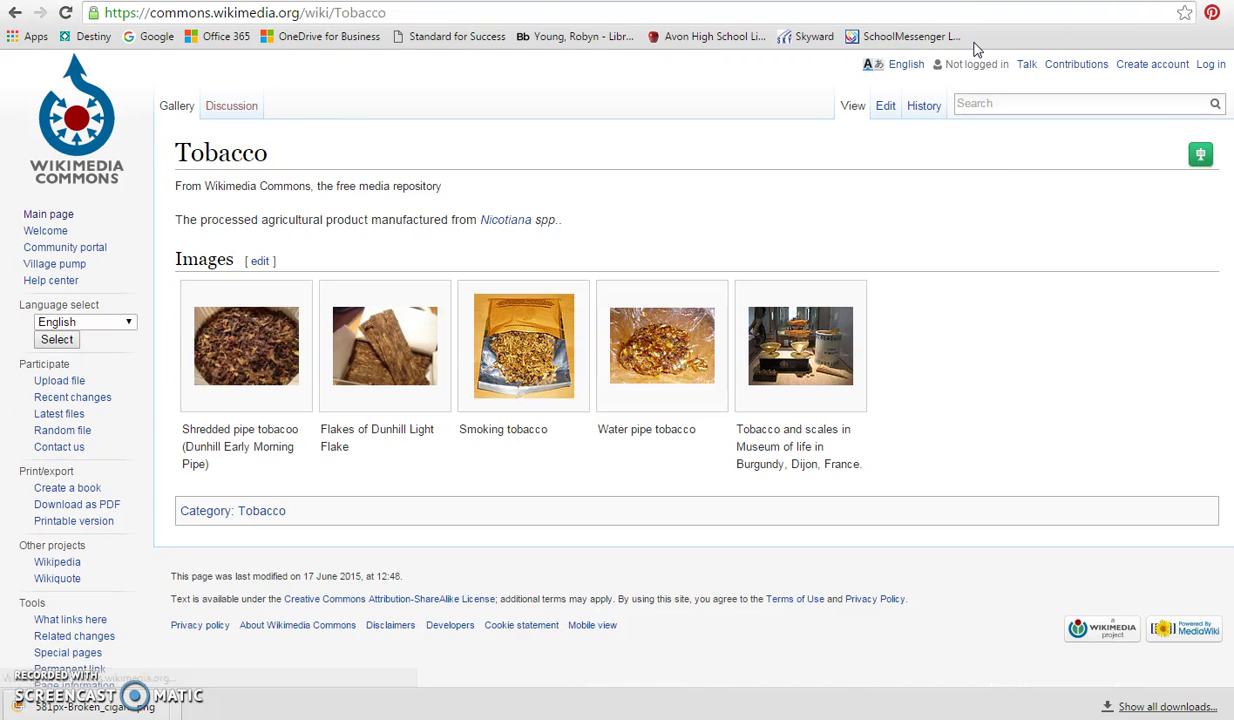
Step: Search Wikimedia Commons for vaping and look through the resulting images
{"action": "left_click", "coordinate": [995, 102]}
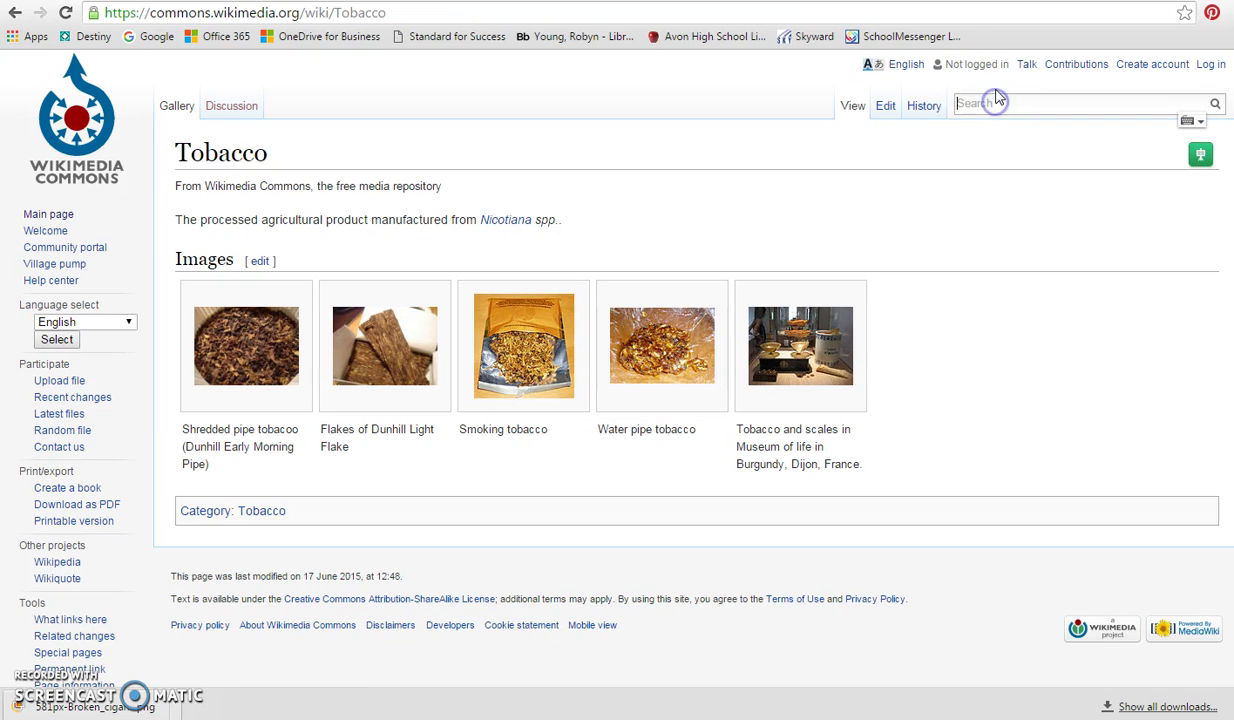
{"action": "type", "text": "va"}
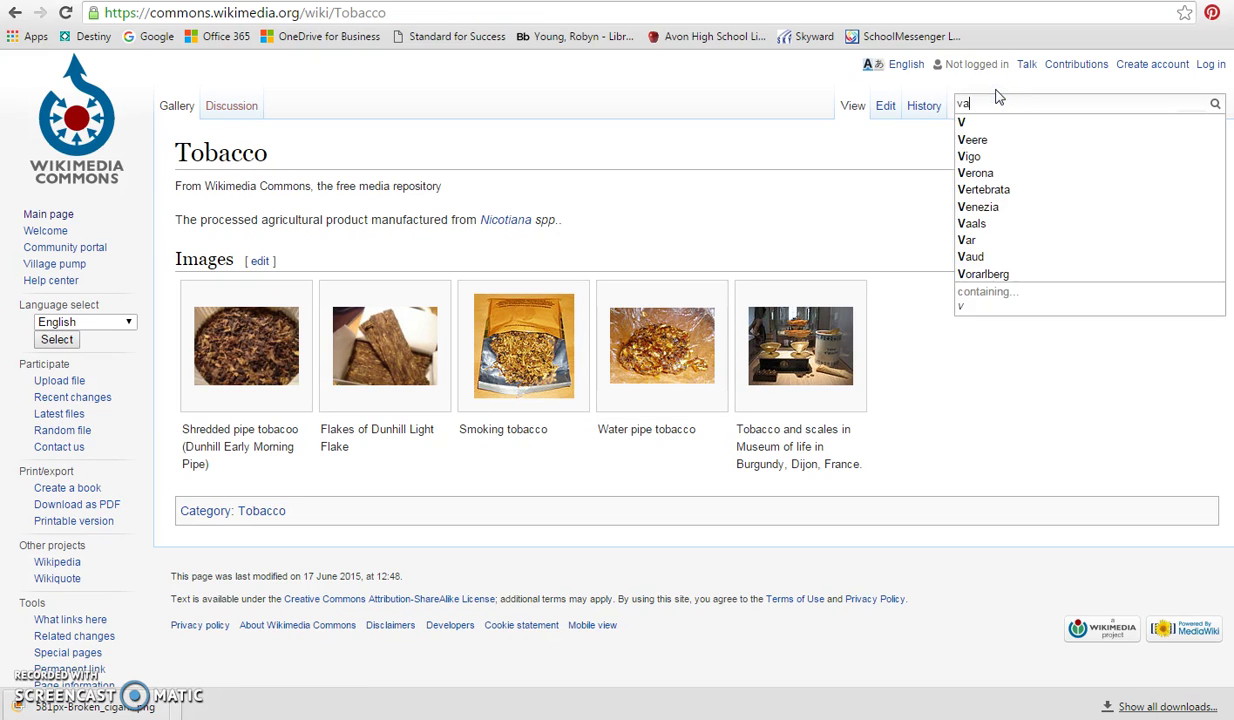
{"action": "type", "text": "ping"}
{"action": "key", "text": "Return"}
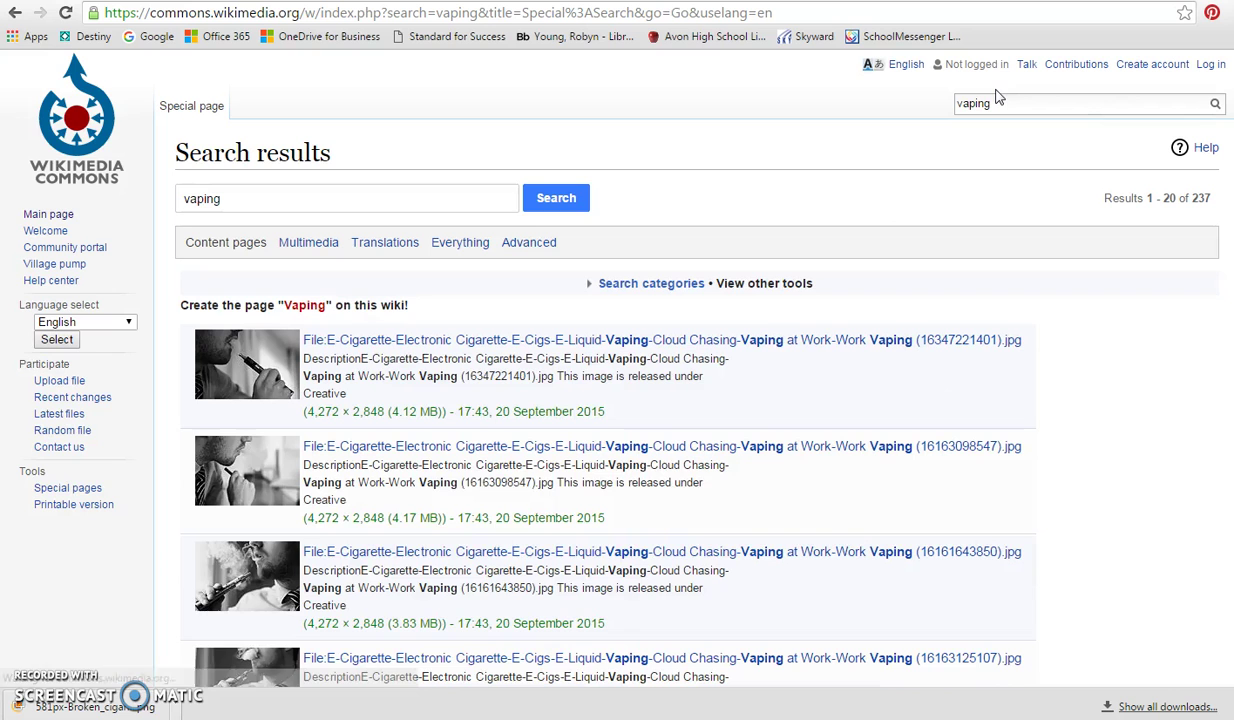
{"action": "scroll", "coordinate": [245, 480], "scroll_direction": "down", "scroll_amount": 2}
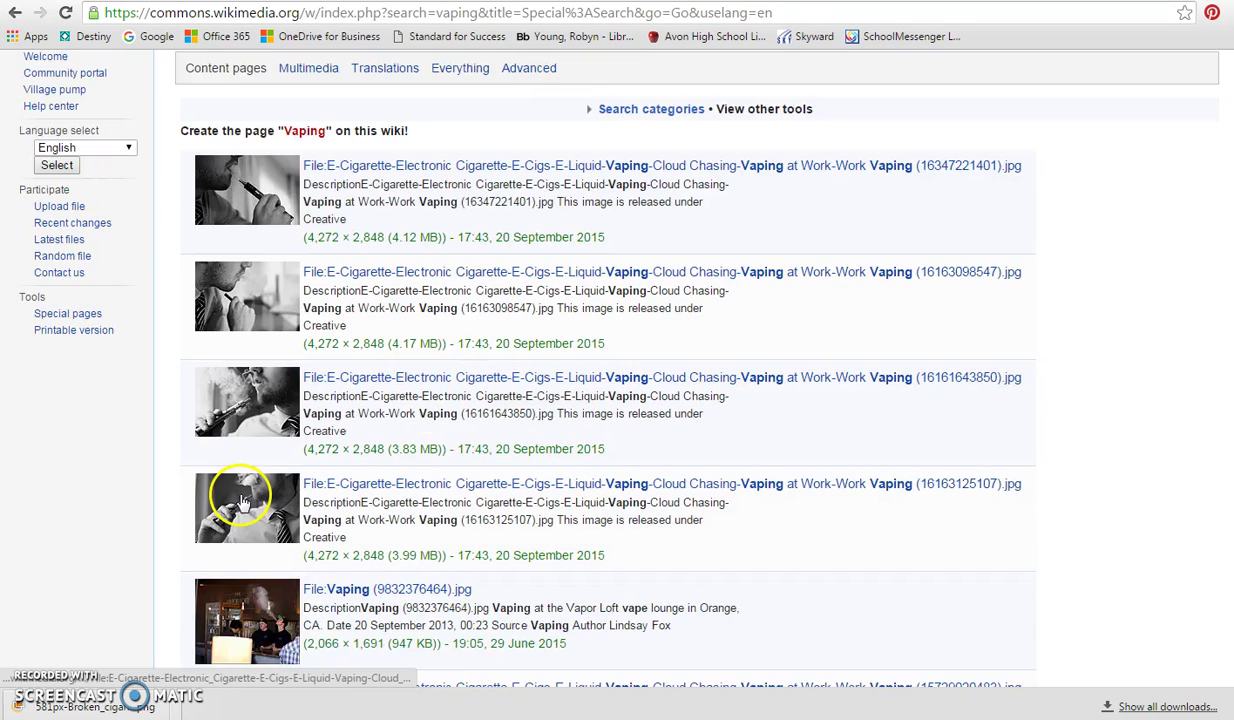
{"action": "scroll", "coordinate": [240, 495], "scroll_direction": "down", "scroll_amount": 4}
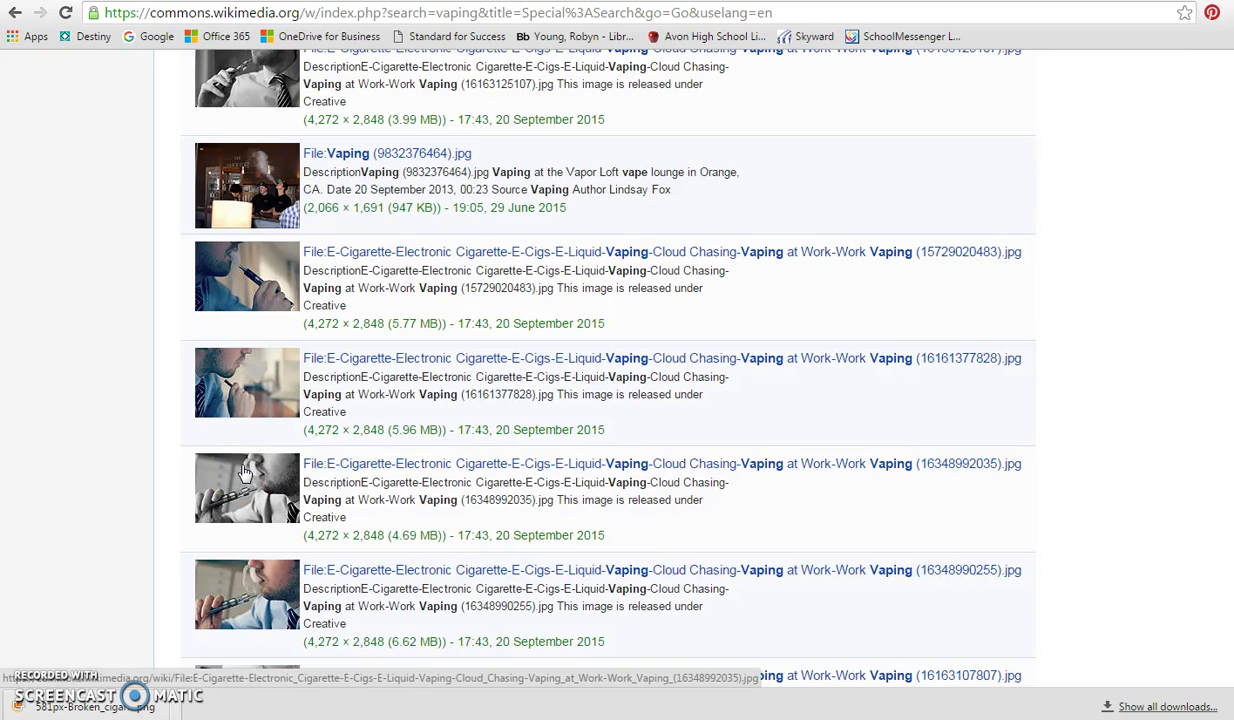
{"action": "scroll", "coordinate": [245, 472], "scroll_direction": "up", "scroll_amount": 6}
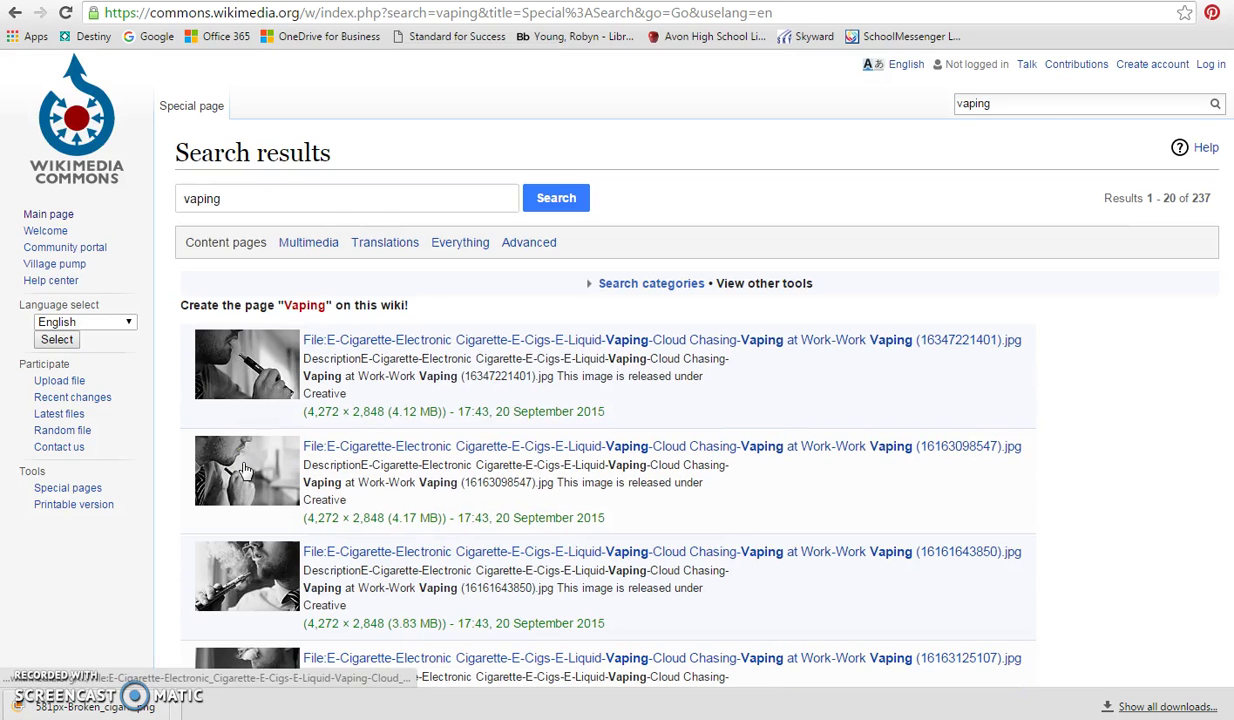
Step: Replace the search term with smoke and run the search
{"action": "left_click_drag", "start_coordinate": [1025, 108], "coordinate": [900, 104]}
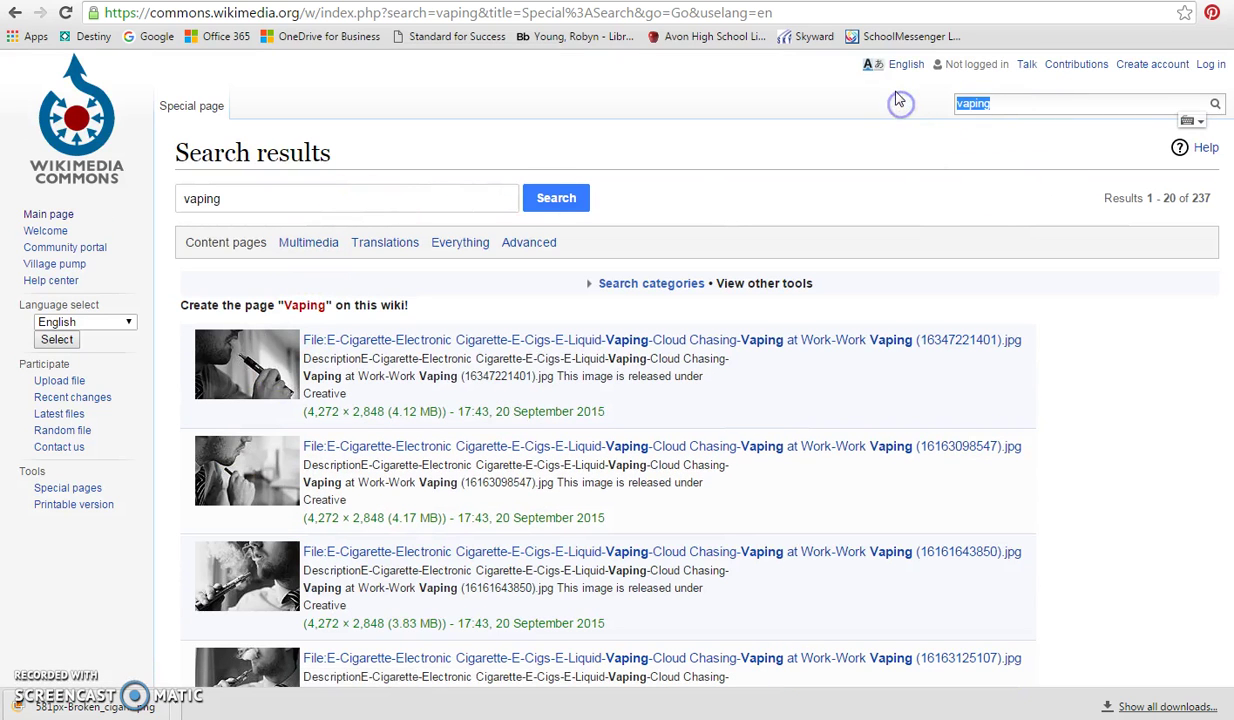
{"action": "type", "text": "smoke"}
{"action": "key", "text": "Return"}
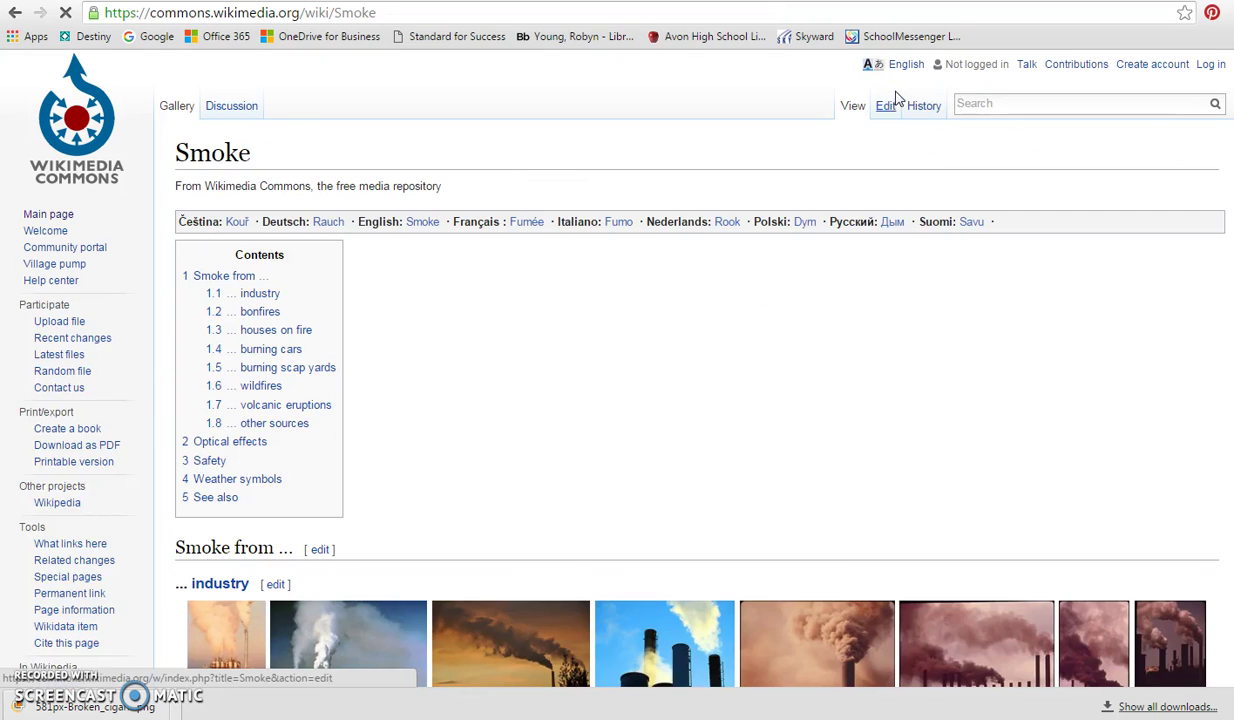
Step: Look through the industry and bonfire images on the Smoke page and return to the anti-tobacco PSA research page
{"action": "scroll", "coordinate": [956, 366], "scroll_direction": "down", "scroll_amount": 2}
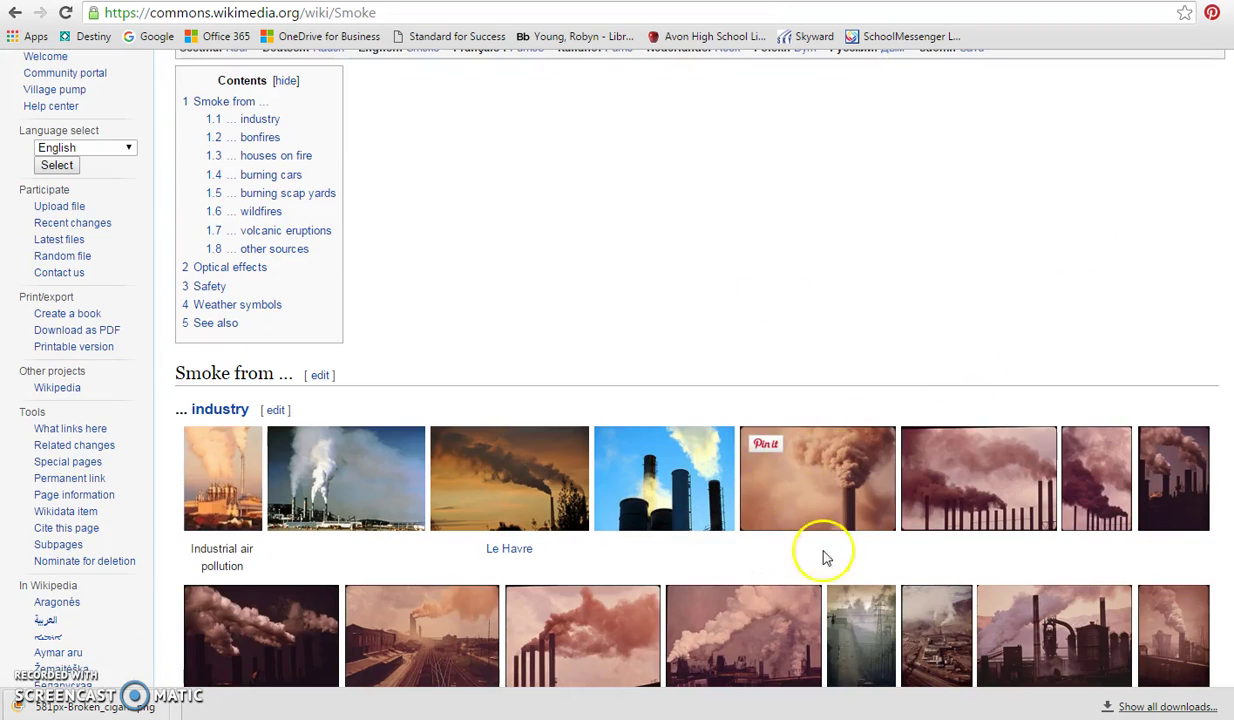
{"action": "scroll", "coordinate": [800, 480], "scroll_direction": "down", "scroll_amount": 2}
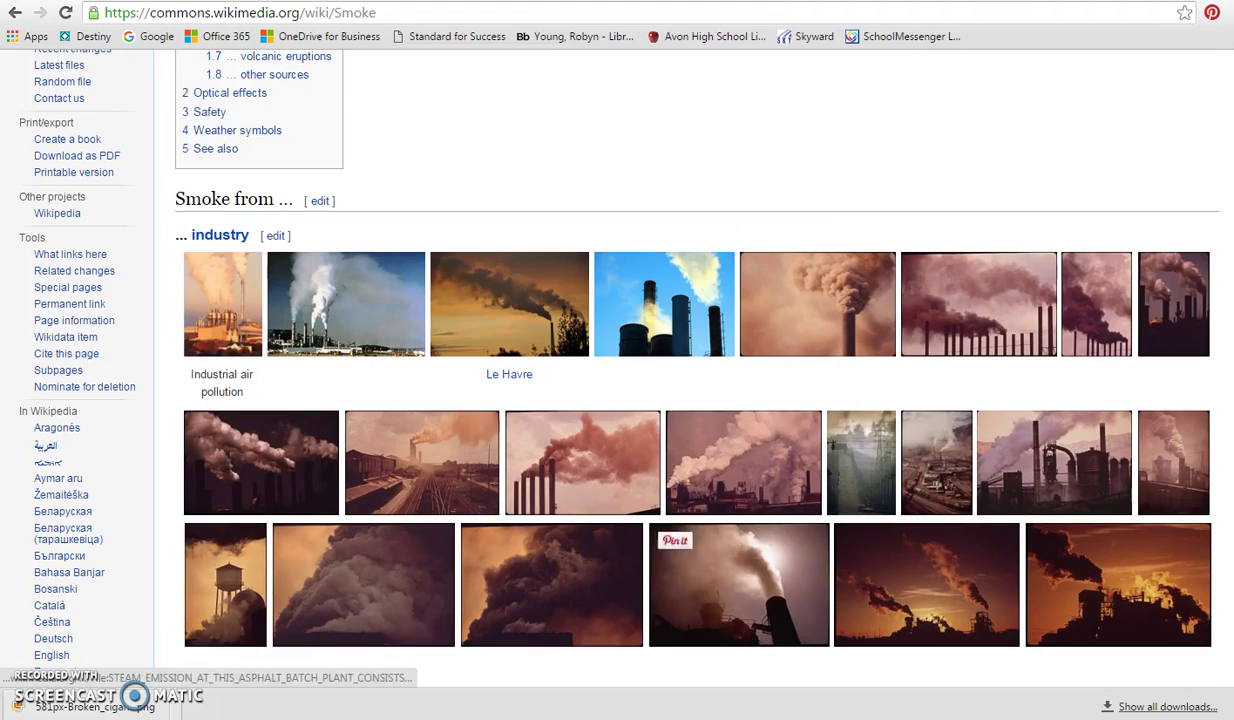
{"action": "scroll", "coordinate": [660, 565], "scroll_direction": "down", "scroll_amount": 2}
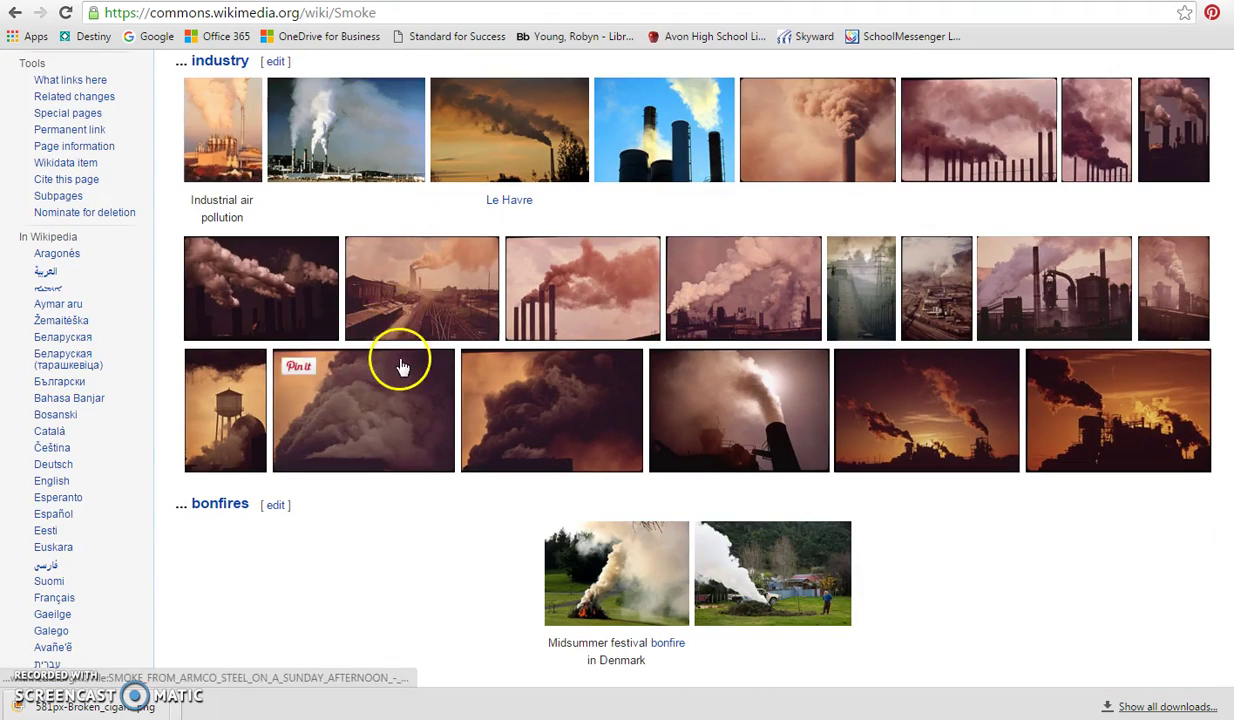
{"action": "scroll", "coordinate": [400, 367], "scroll_direction": "up", "scroll_amount": 2}
{"action": "key", "text": "ctrl+w"}
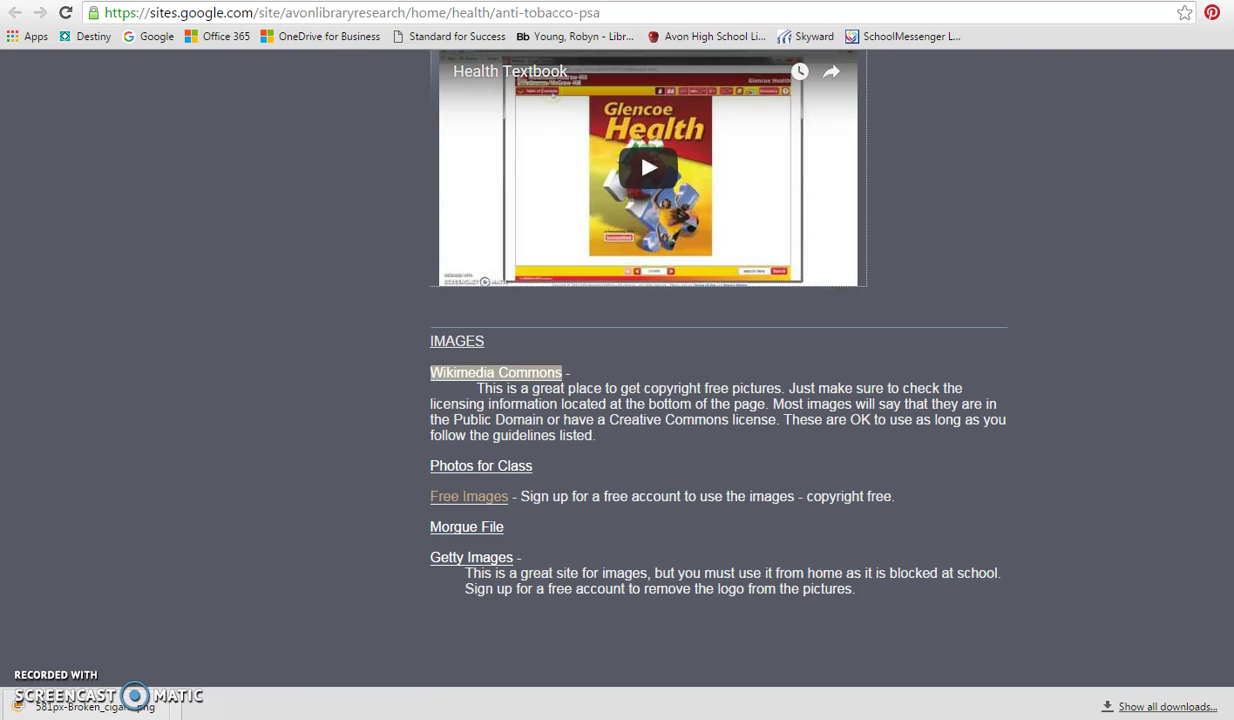
Step: Try to open the Getty Images site from the image sources list and return to the research page
{"action": "left_click", "coordinate": [496, 466]}
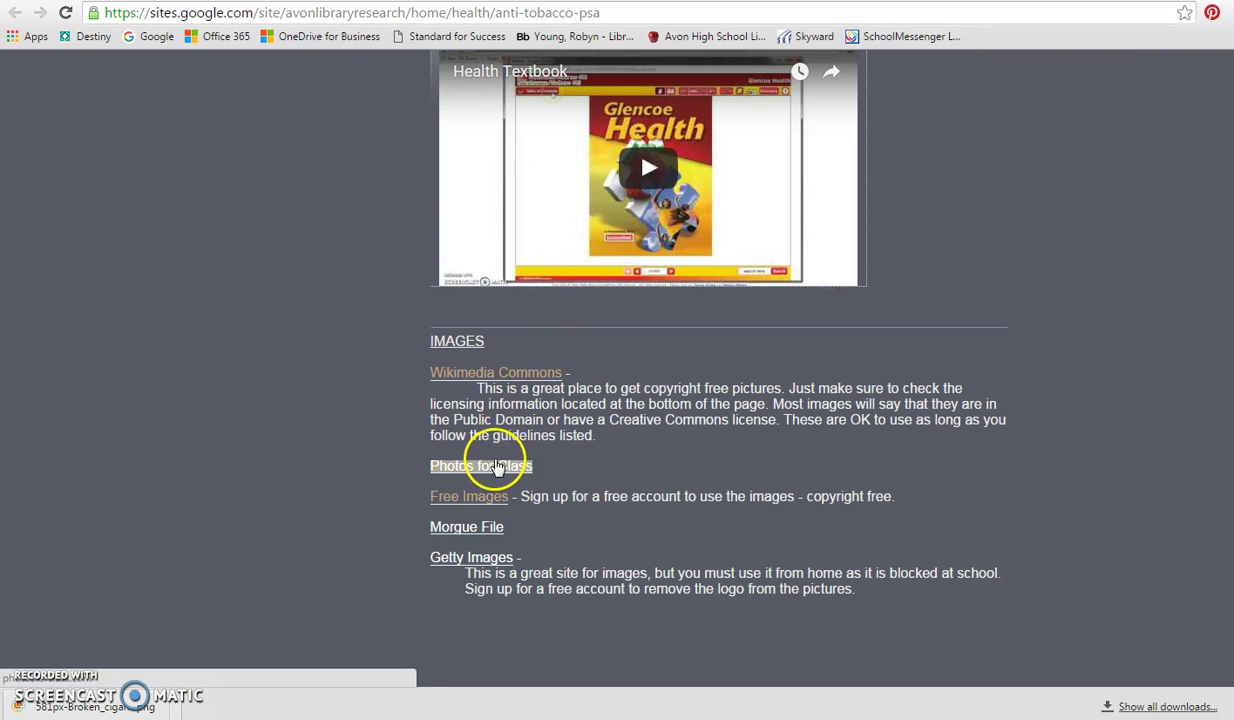
{"action": "left_click", "coordinate": [495, 526]}
{"action": "left_click", "coordinate": [490, 560]}
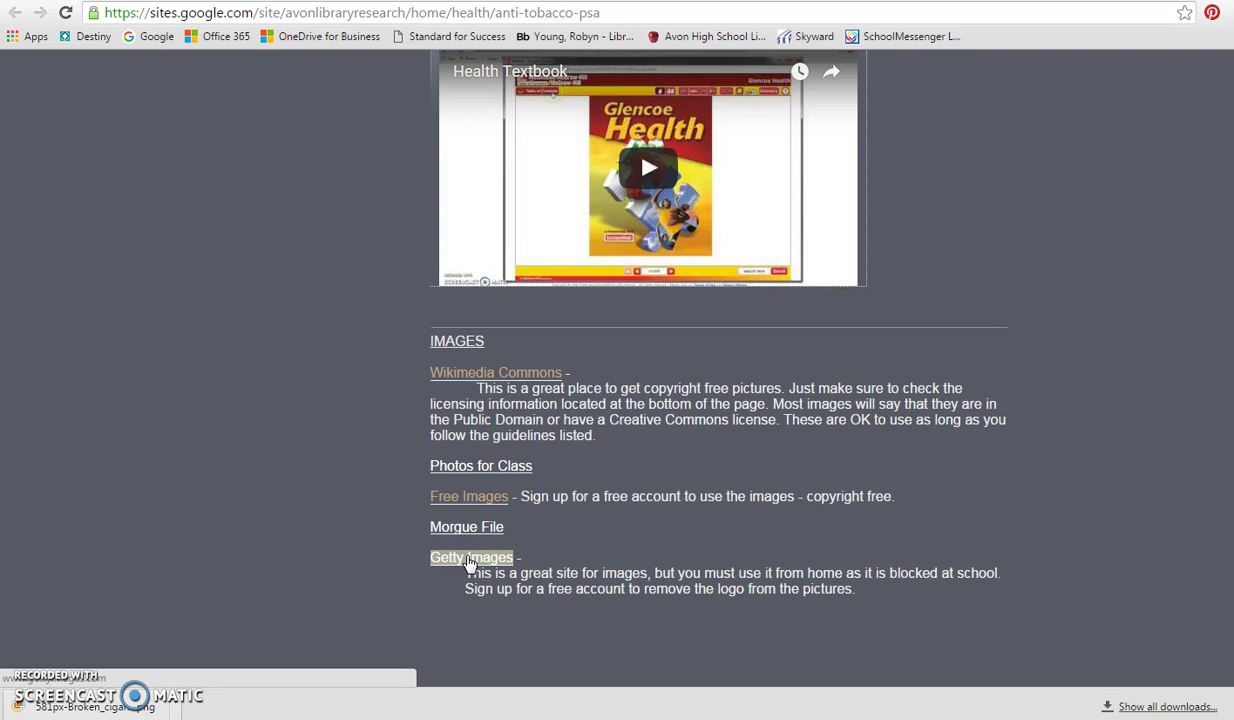
{"action": "left_click", "coordinate": [469, 560]}
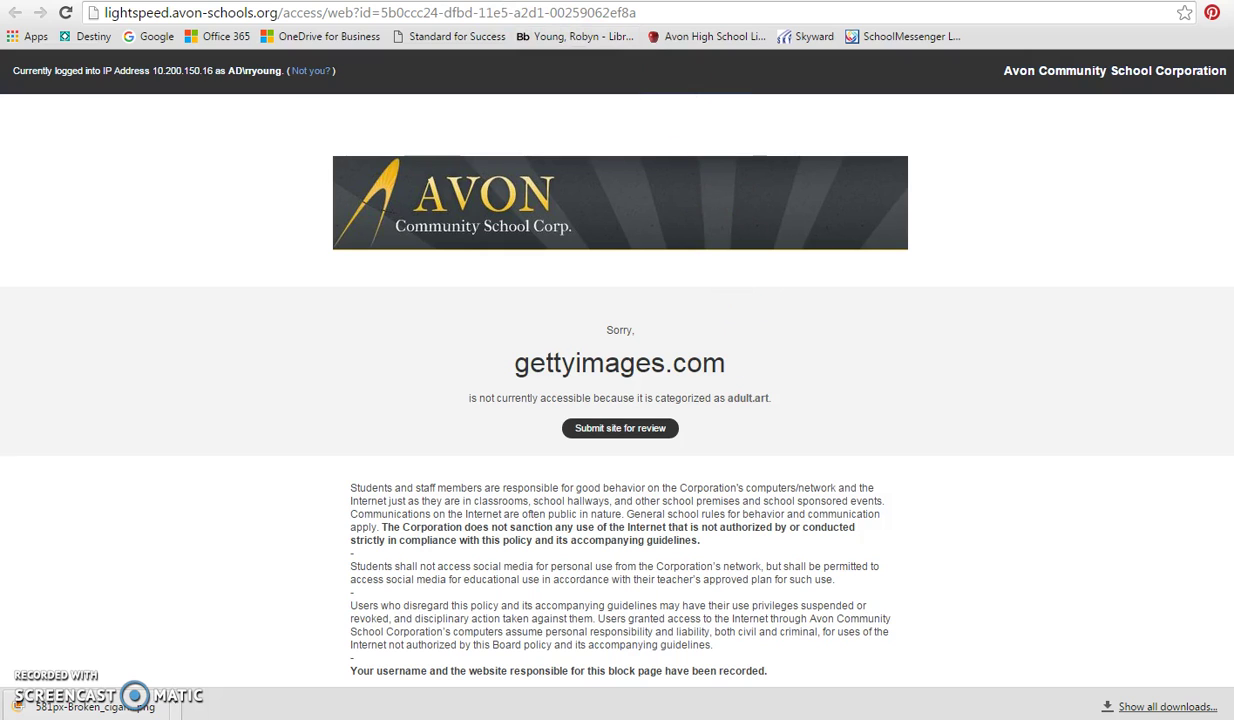
{"action": "key", "text": "ctrl+w"}
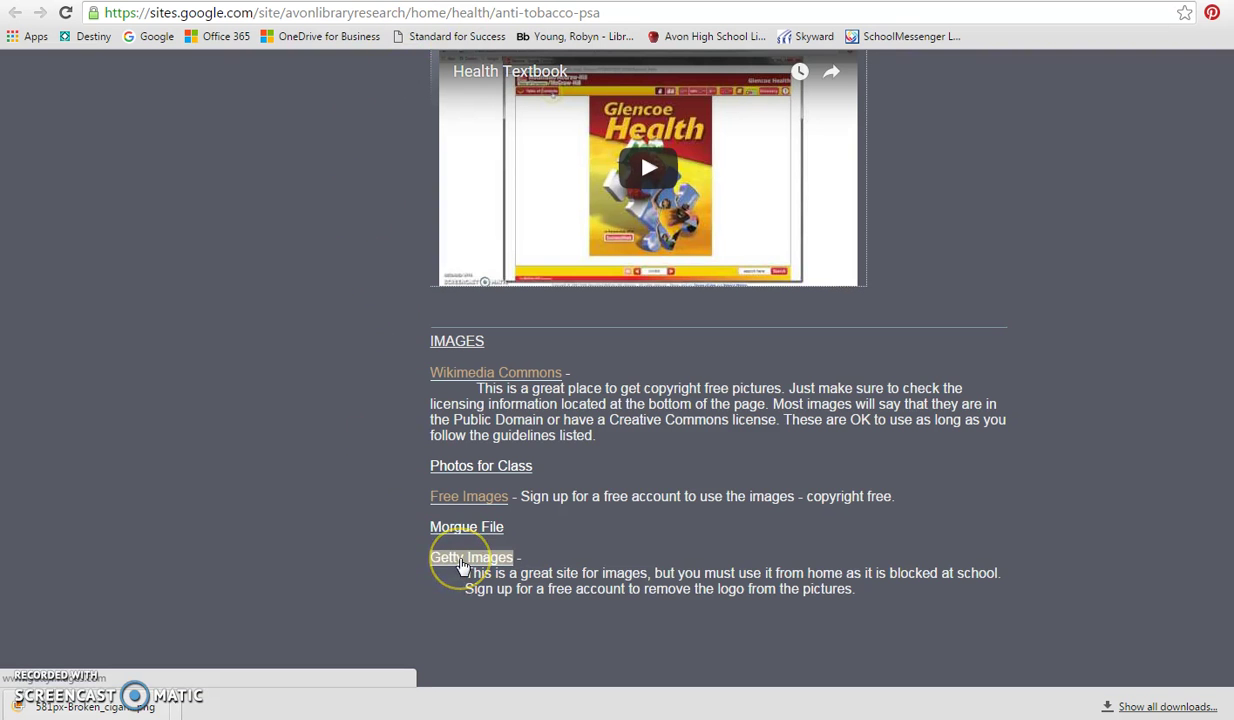
{"action": "left_click", "coordinate": [369, 540]}
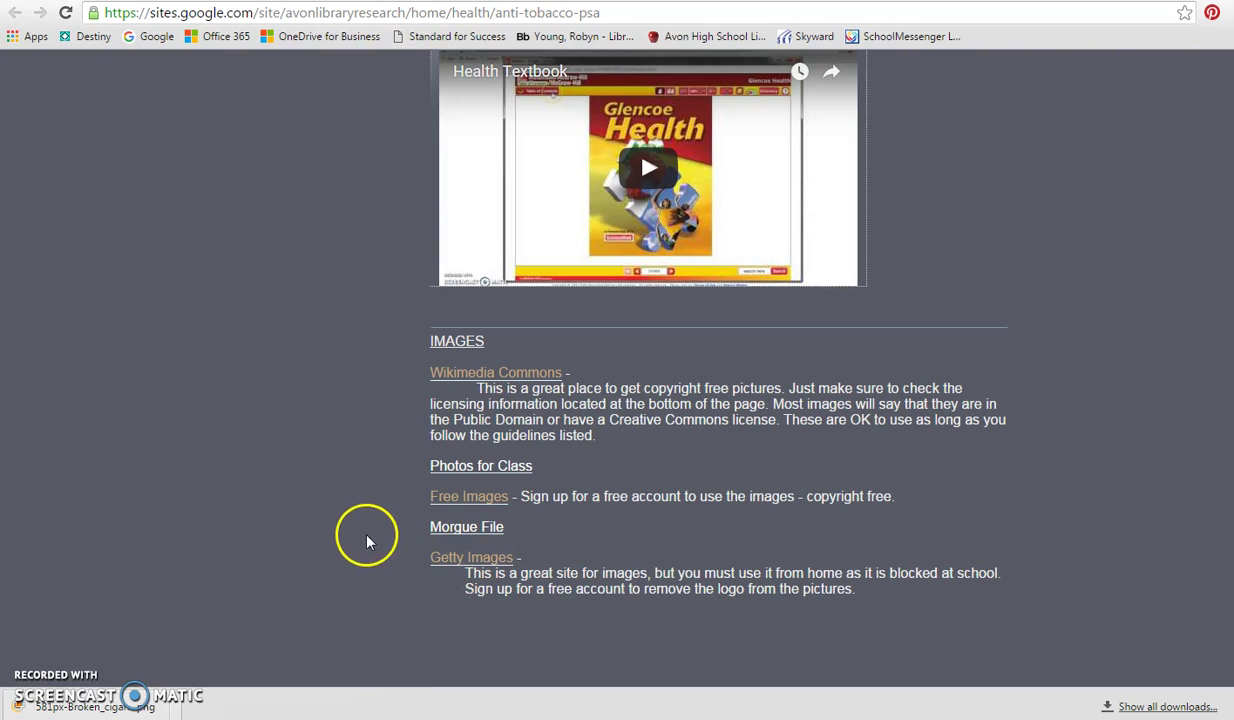
Step: Review the Wikimedia Commons, Photos for Class and Free Images entries in the image sources list
{"action": "scroll", "coordinate": [366, 540], "scroll_direction": "up", "scroll_amount": 6}
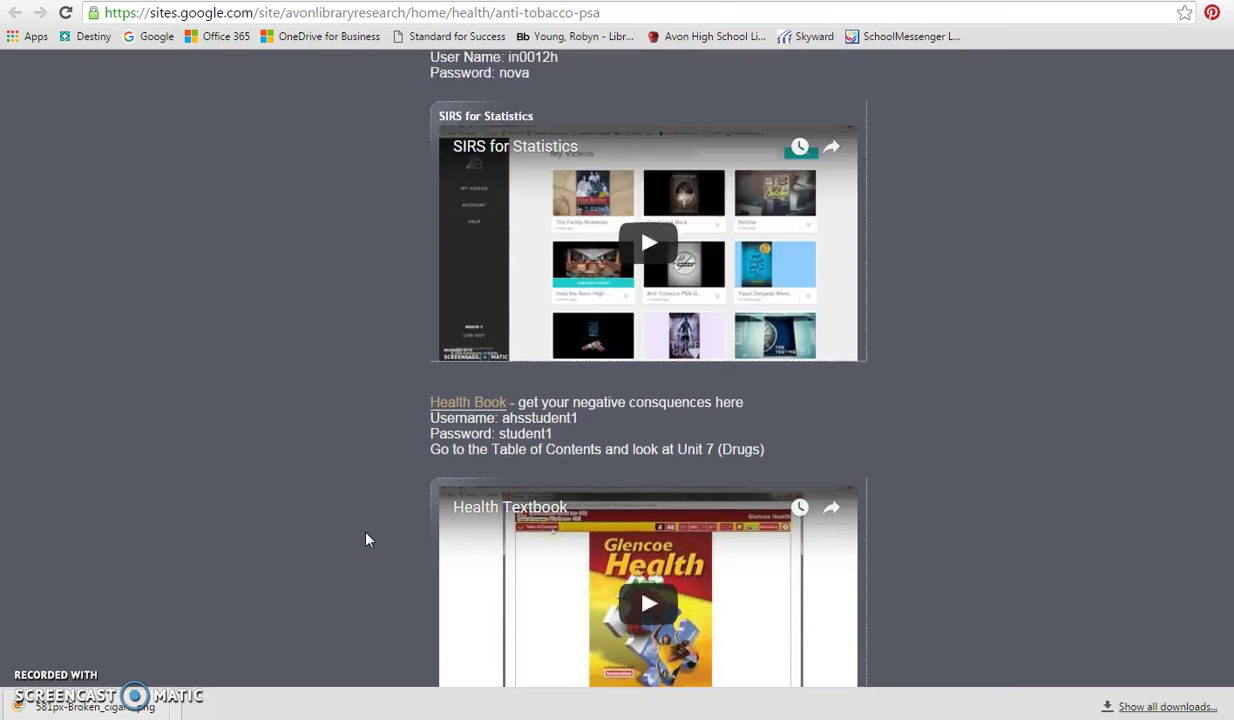
{"action": "scroll", "coordinate": [340, 510], "scroll_direction": "down", "scroll_amount": 6}
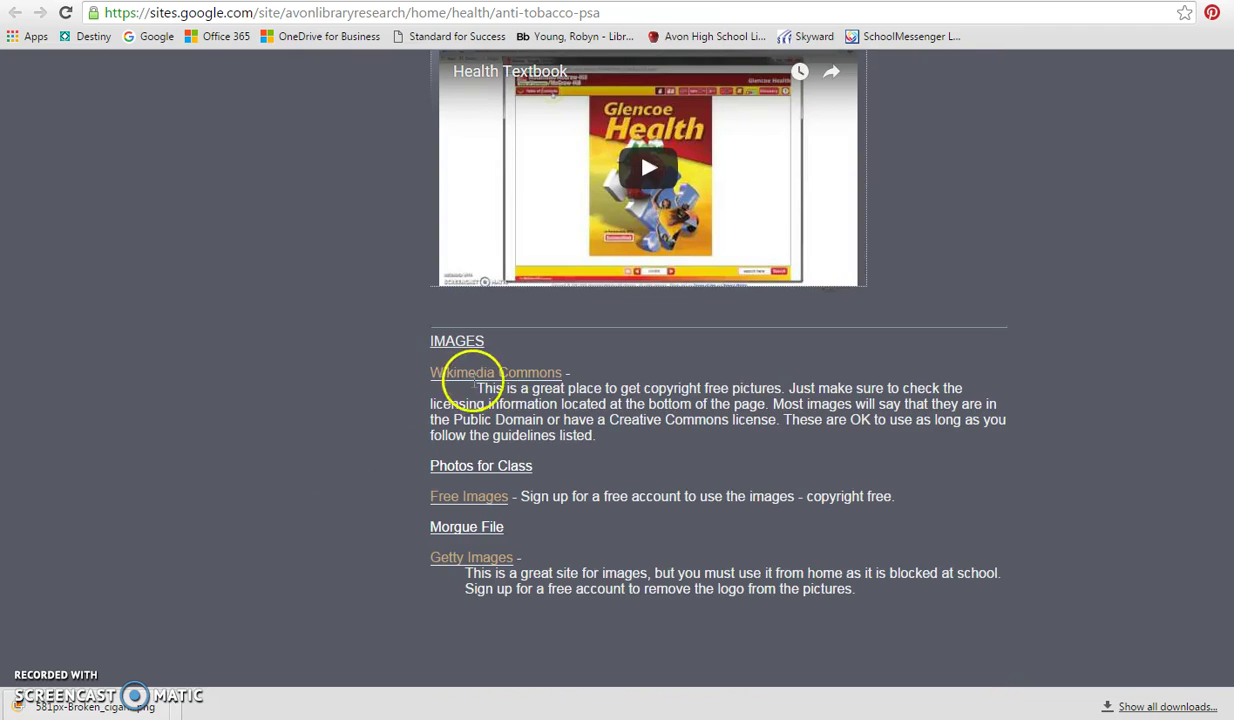
{"action": "left_click", "coordinate": [490, 380]}
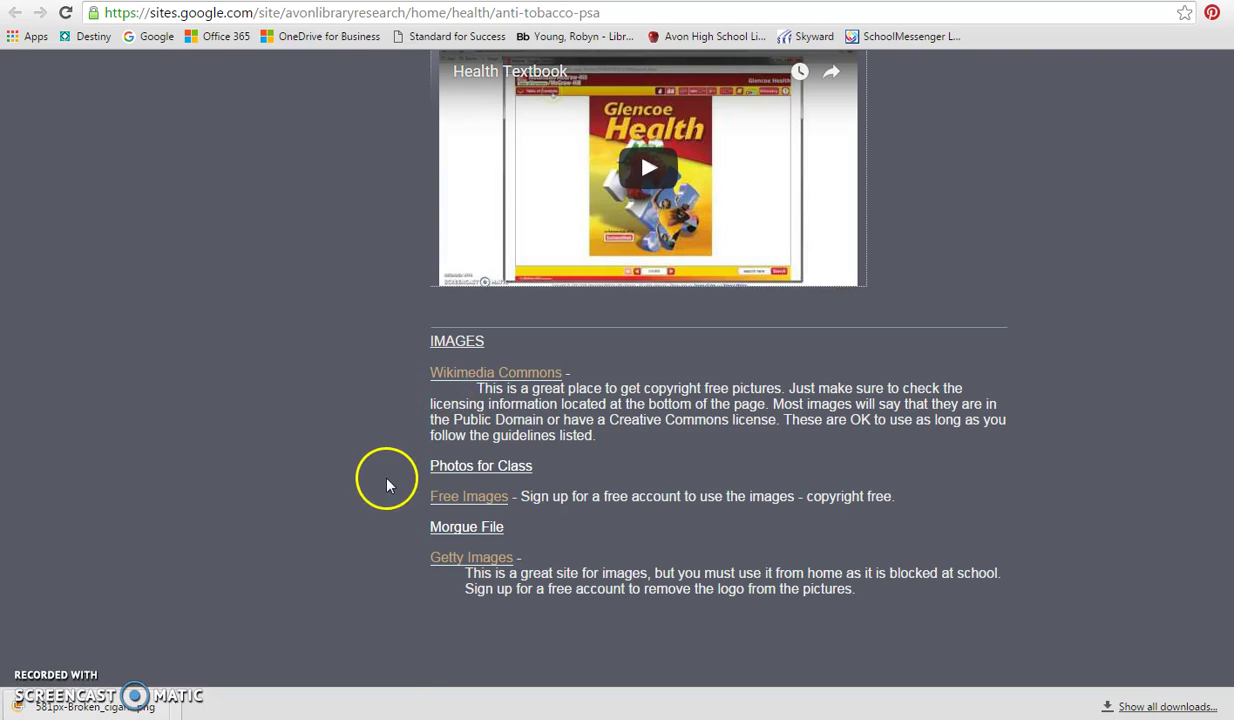
{"action": "left_click", "coordinate": [465, 466]}
{"action": "left_click", "coordinate": [448, 498]}
{"action": "left_click", "coordinate": [218, 537]}
Step: Switch to the Wikimedia Commons Smoke page and load the Google home page in its place
{"action": "left_click", "coordinate": [494, 374]}
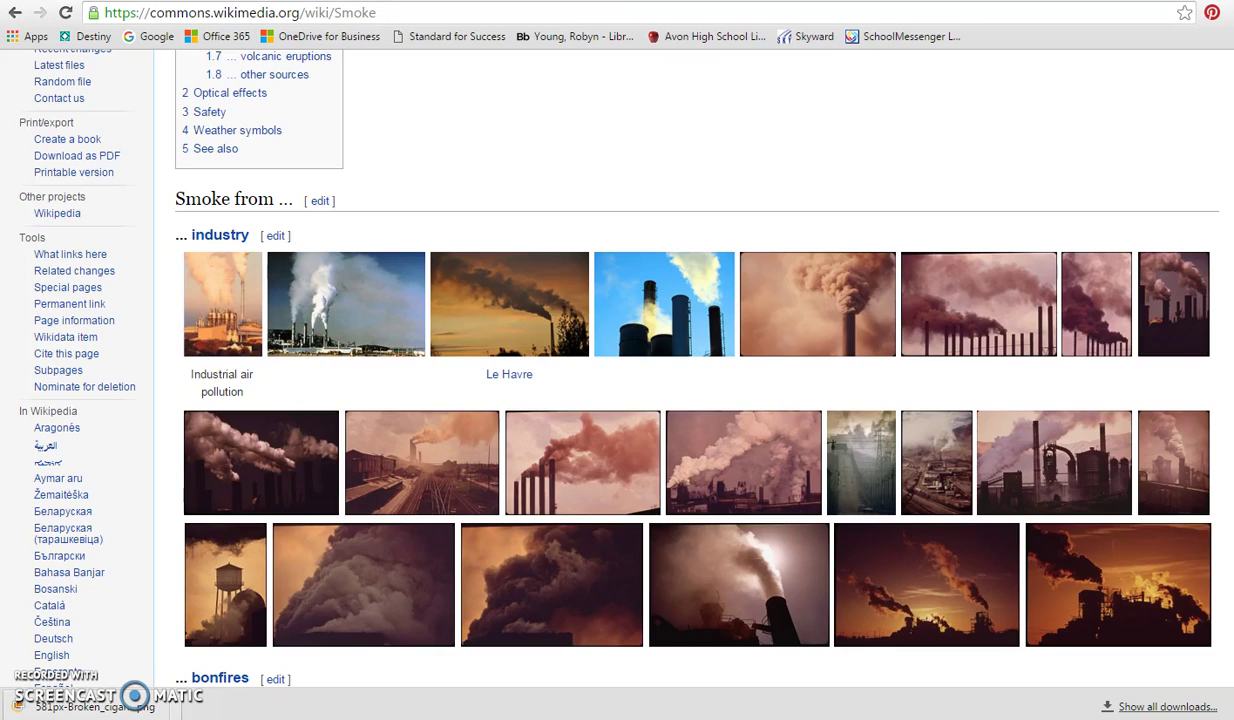
{"action": "left_click", "coordinate": [380, 9]}
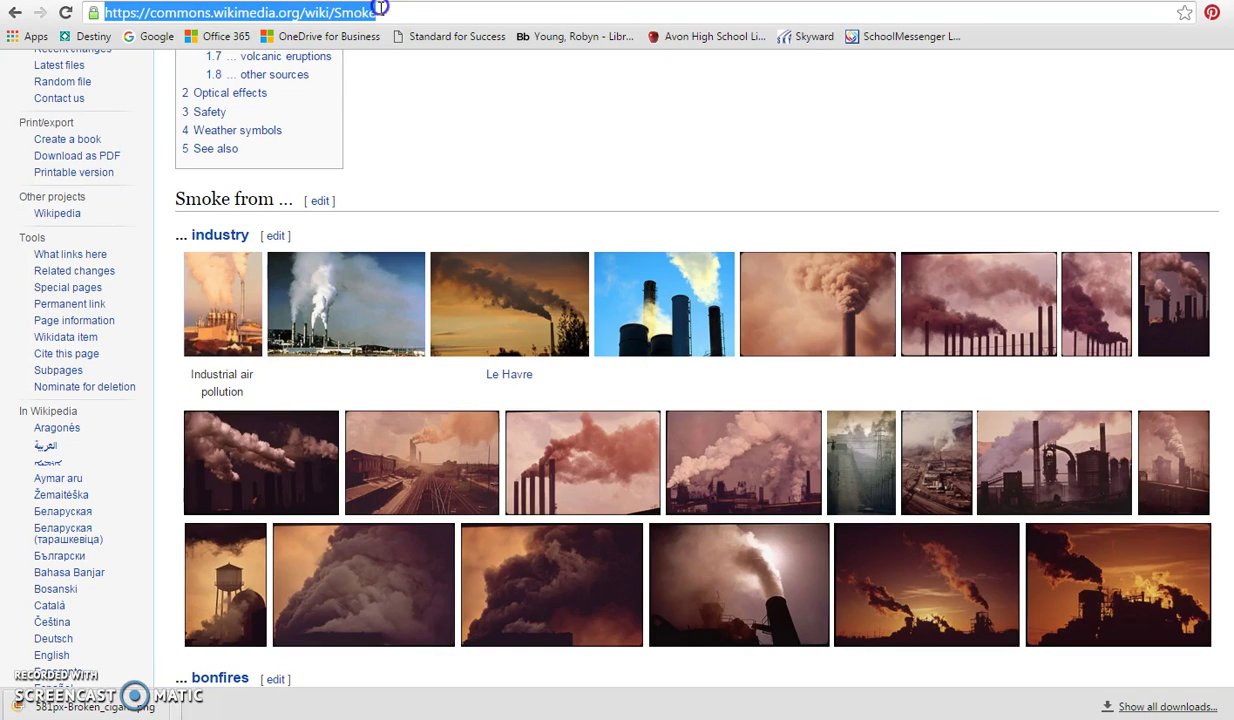
{"action": "type", "text": "google."}
{"action": "key", "text": "Return"}
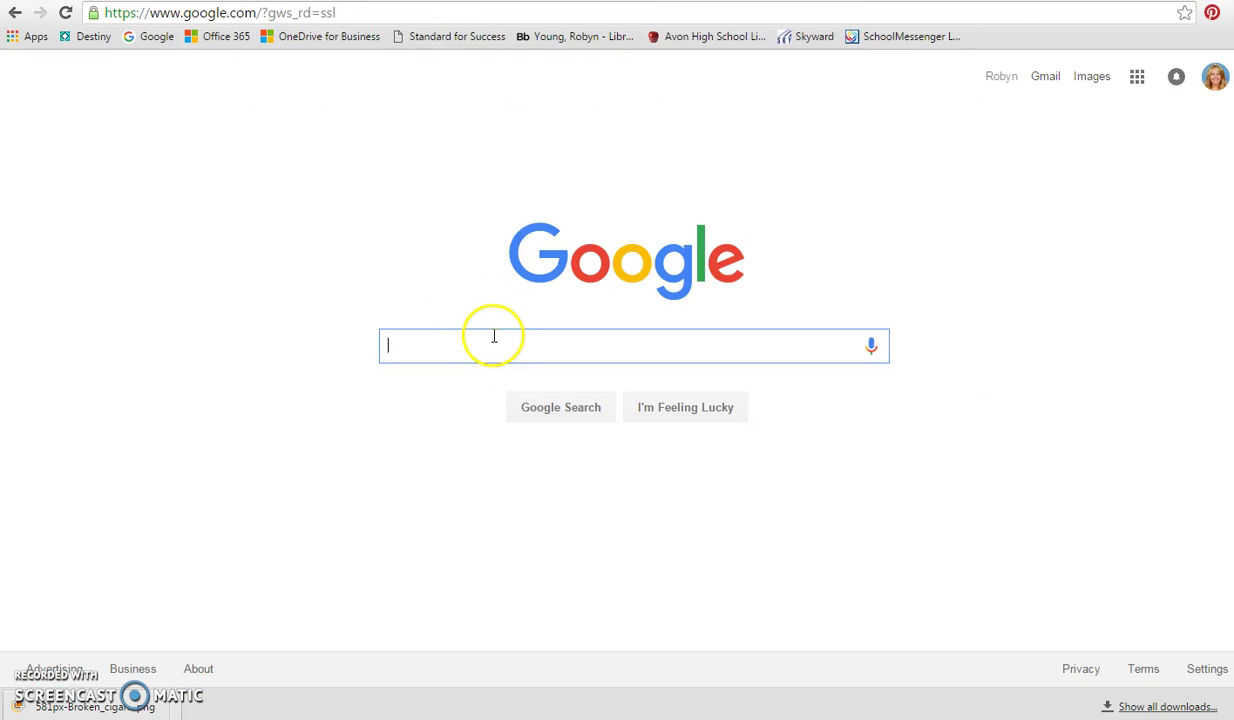
Step: Search Google for tobacco and show the image results
{"action": "type", "text": "s"}
{"action": "key", "text": "BackSpace"}
{"action": "type", "text": "tobaco"}
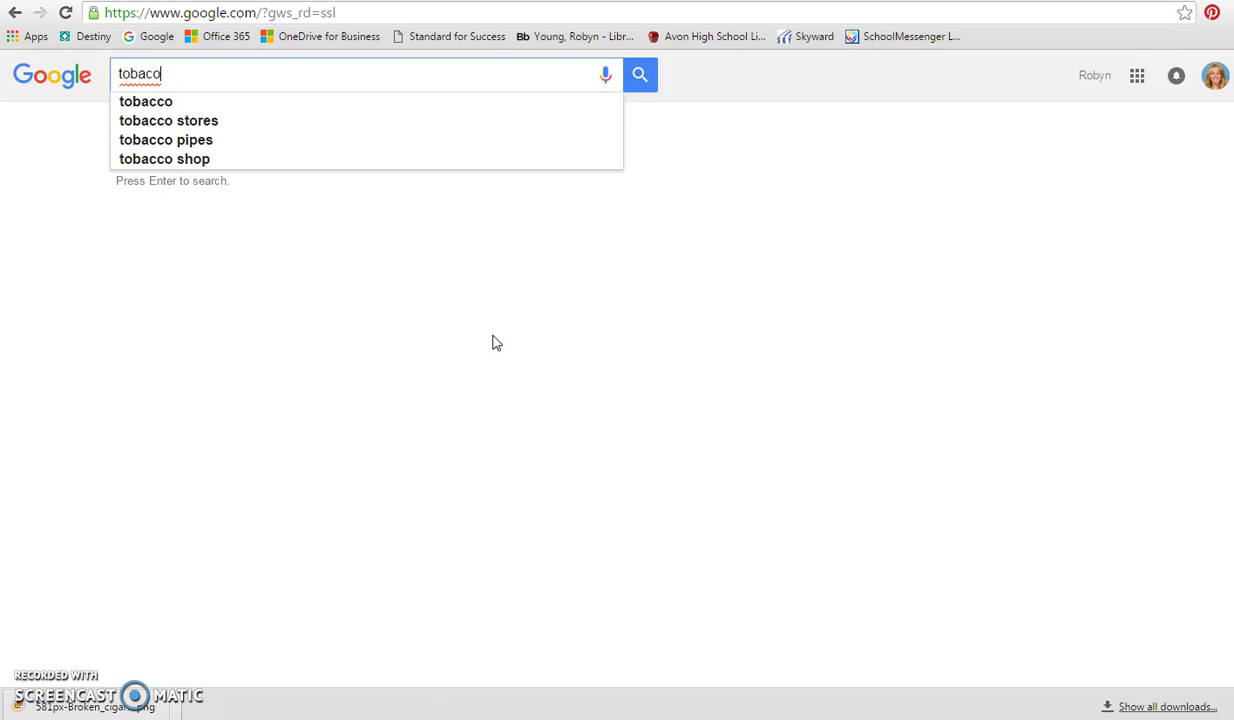
{"action": "key", "text": "BackSpace"}
{"action": "type", "text": "co"}
{"action": "key", "text": "Return"}
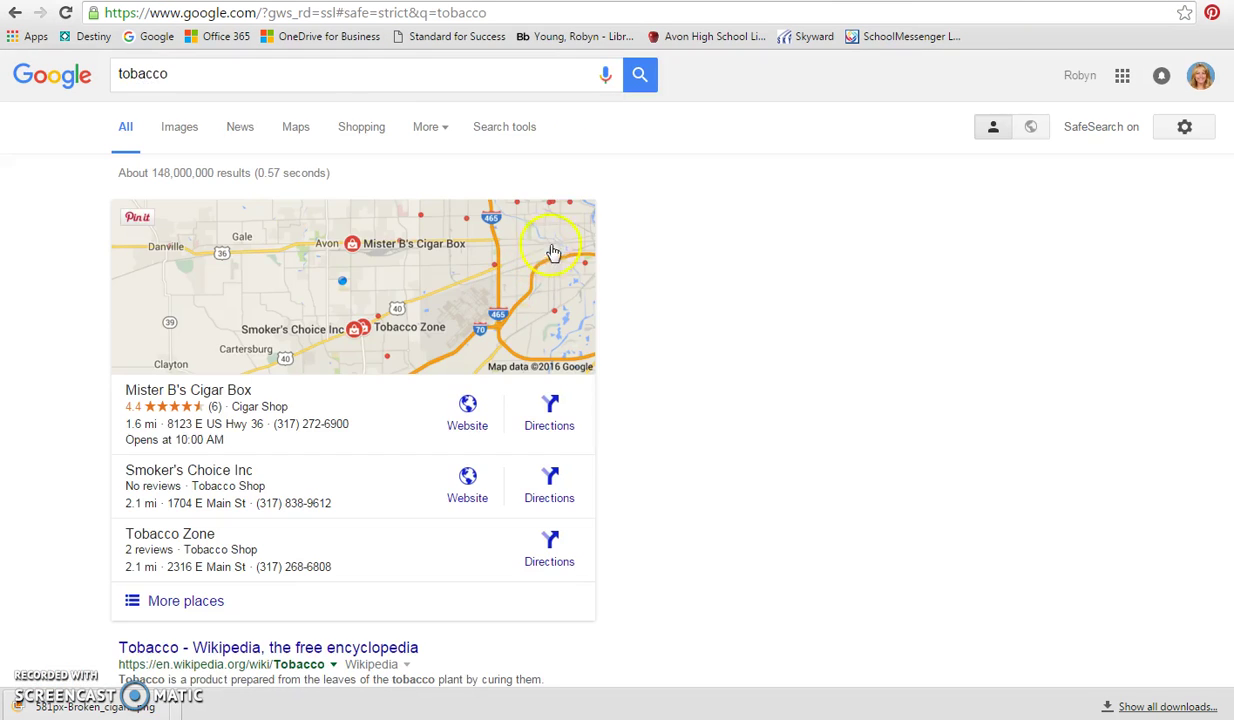
{"action": "left_click", "coordinate": [187, 128]}
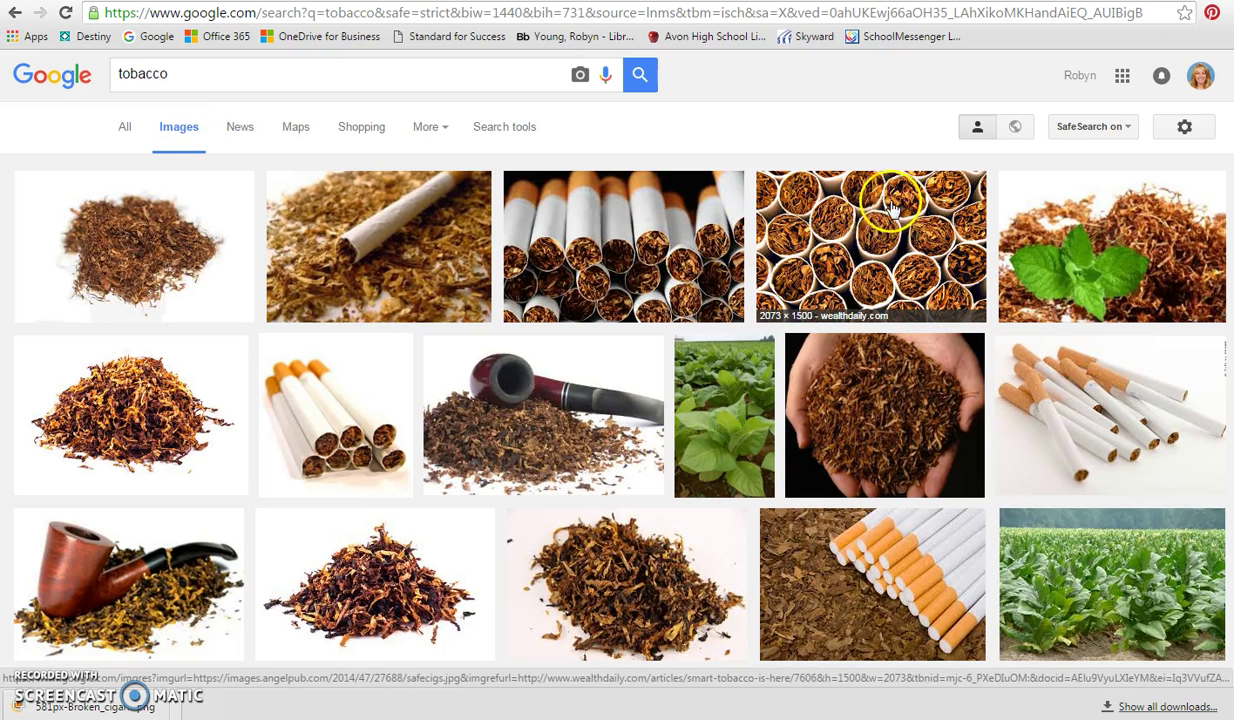
Step: View the image of packed cigarette ends at full size, select its web address, and close the image
{"action": "left_click", "coordinate": [860, 255]}
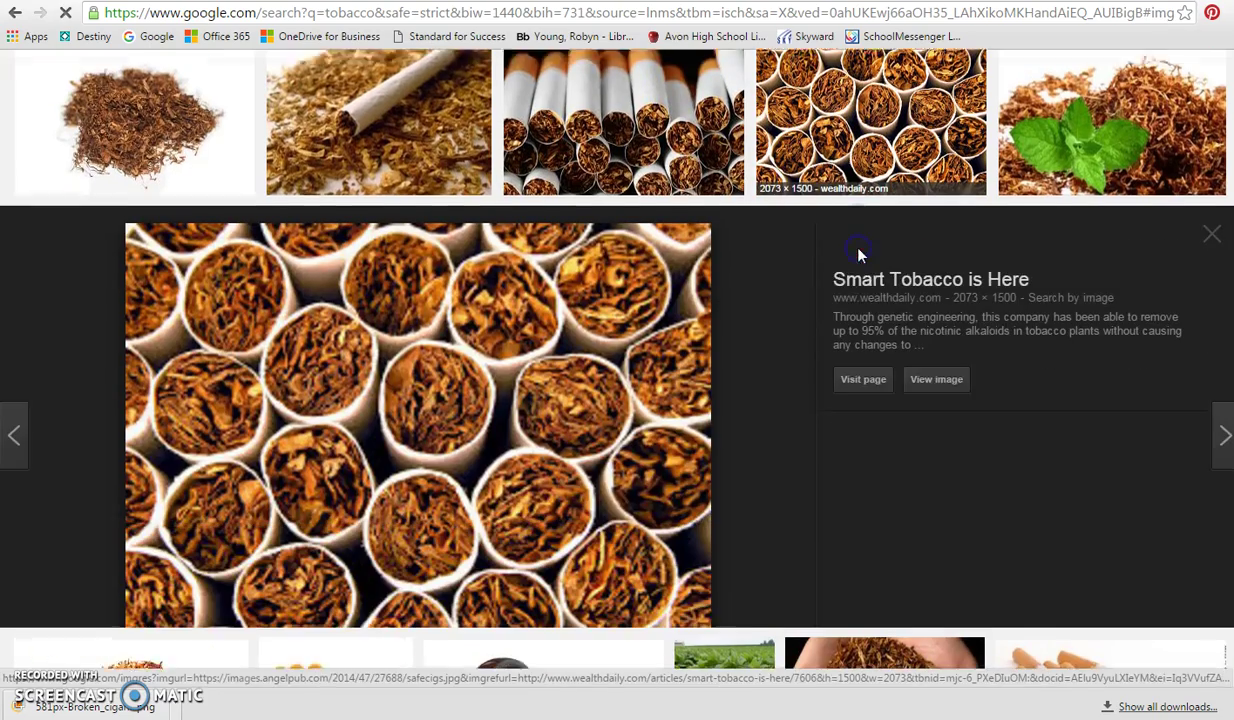
{"action": "left_click", "coordinate": [940, 363]}
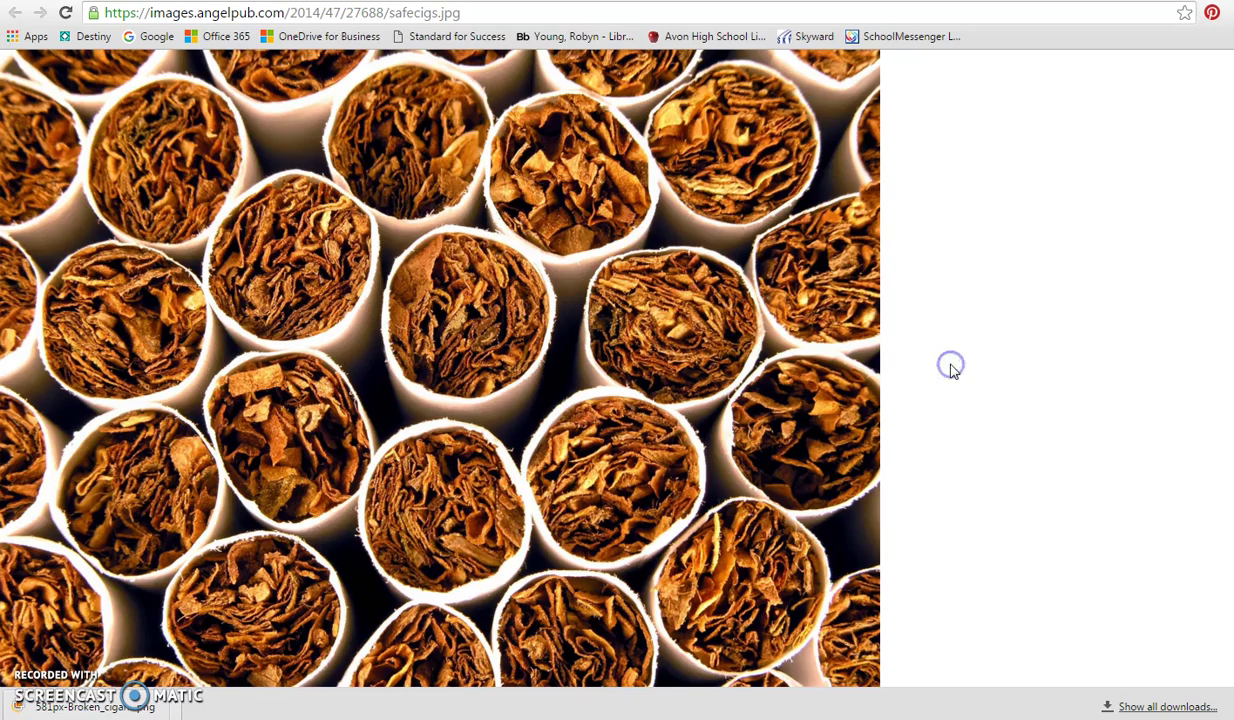
{"action": "left_click", "coordinate": [393, 14]}
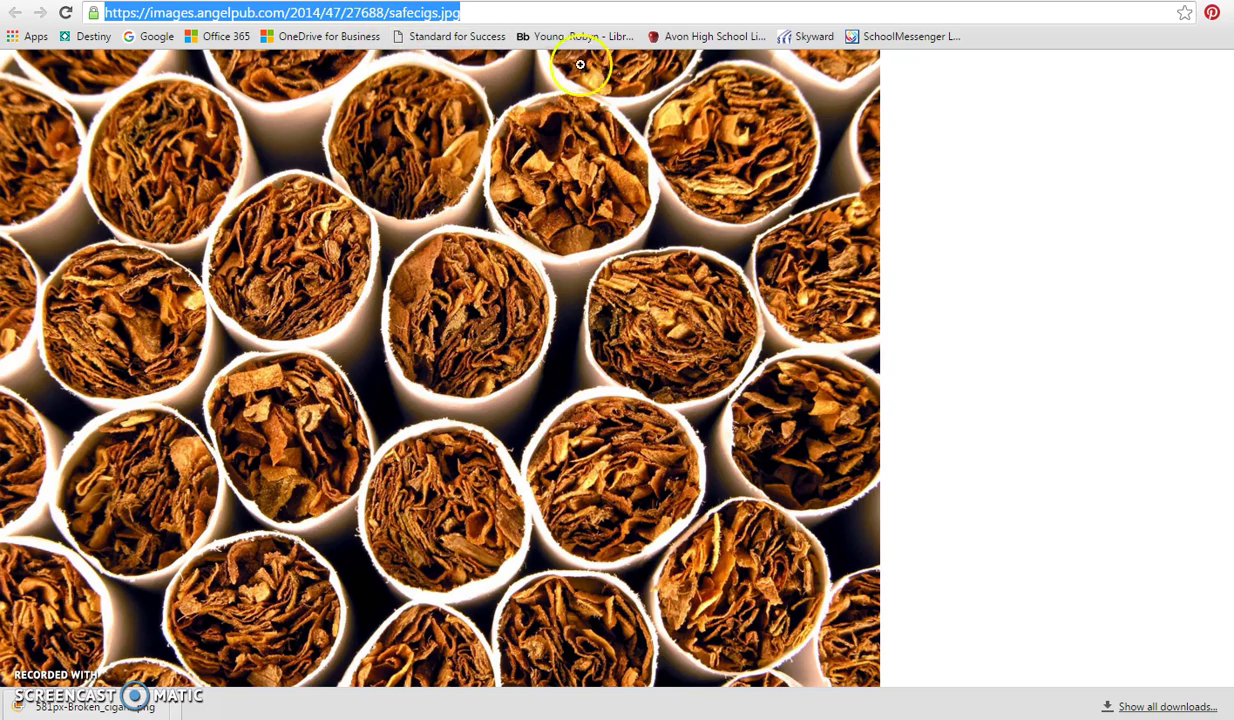
{"action": "key", "text": "ctrl+w"}
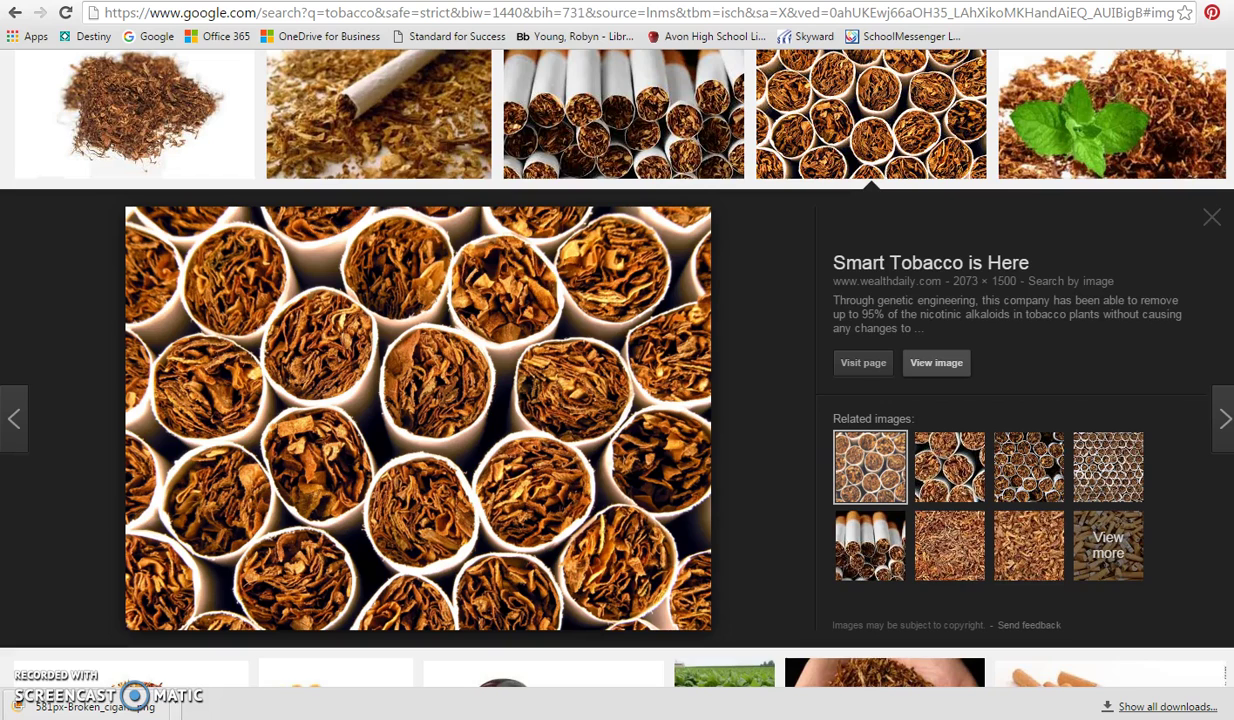
Step: Reload the tobacco image results and filter their usage rights to Labeled for noncommercial reuse
{"action": "left_click", "coordinate": [15, 13]}
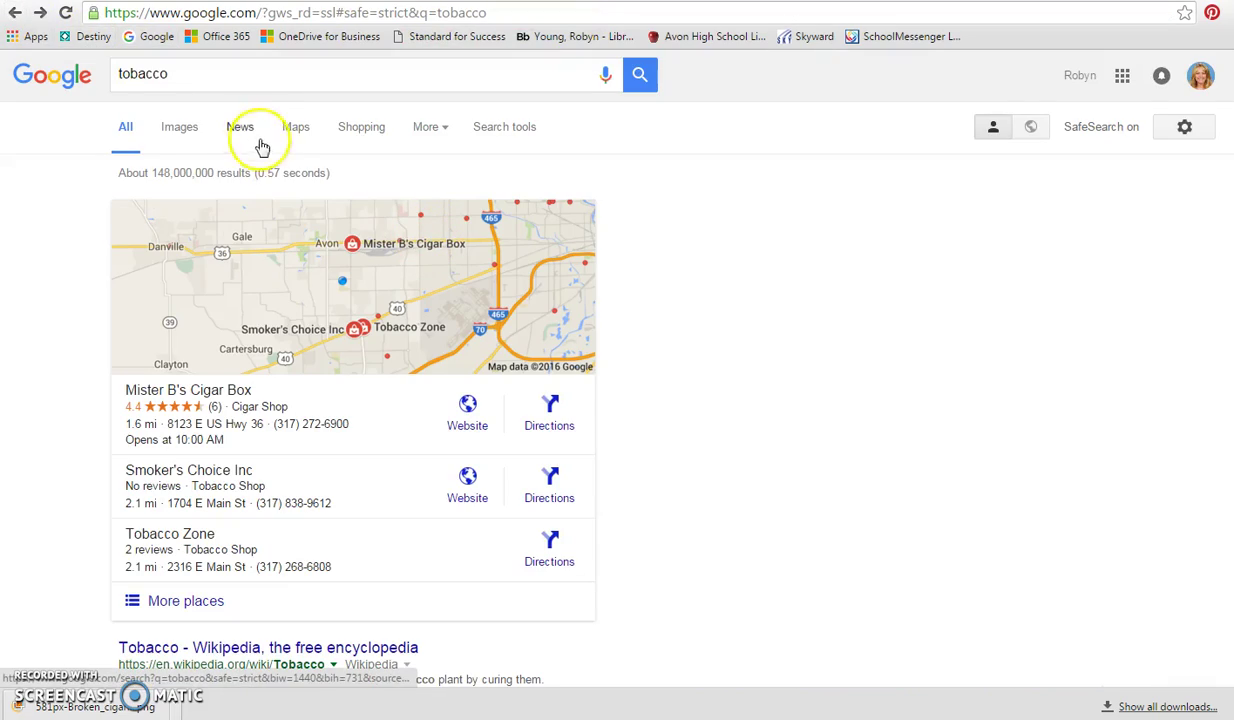
{"action": "left_click", "coordinate": [179, 135]}
{"action": "left_click", "coordinate": [492, 130]}
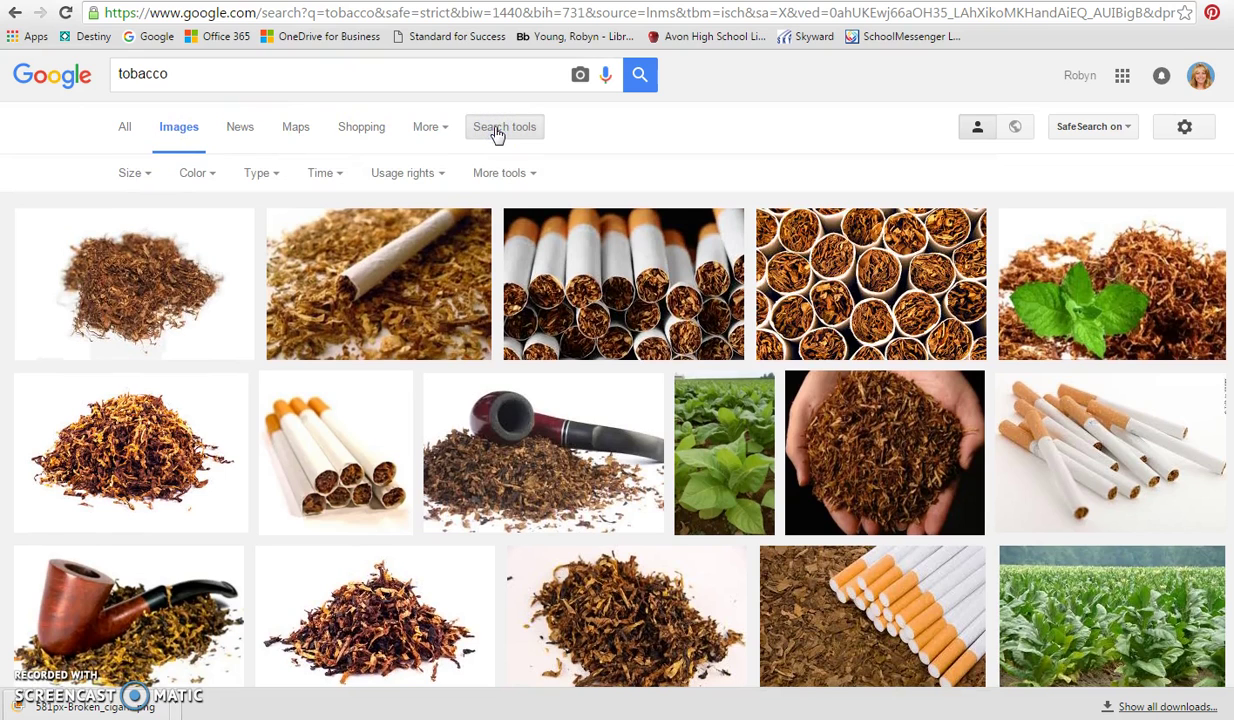
{"action": "left_click", "coordinate": [440, 179]}
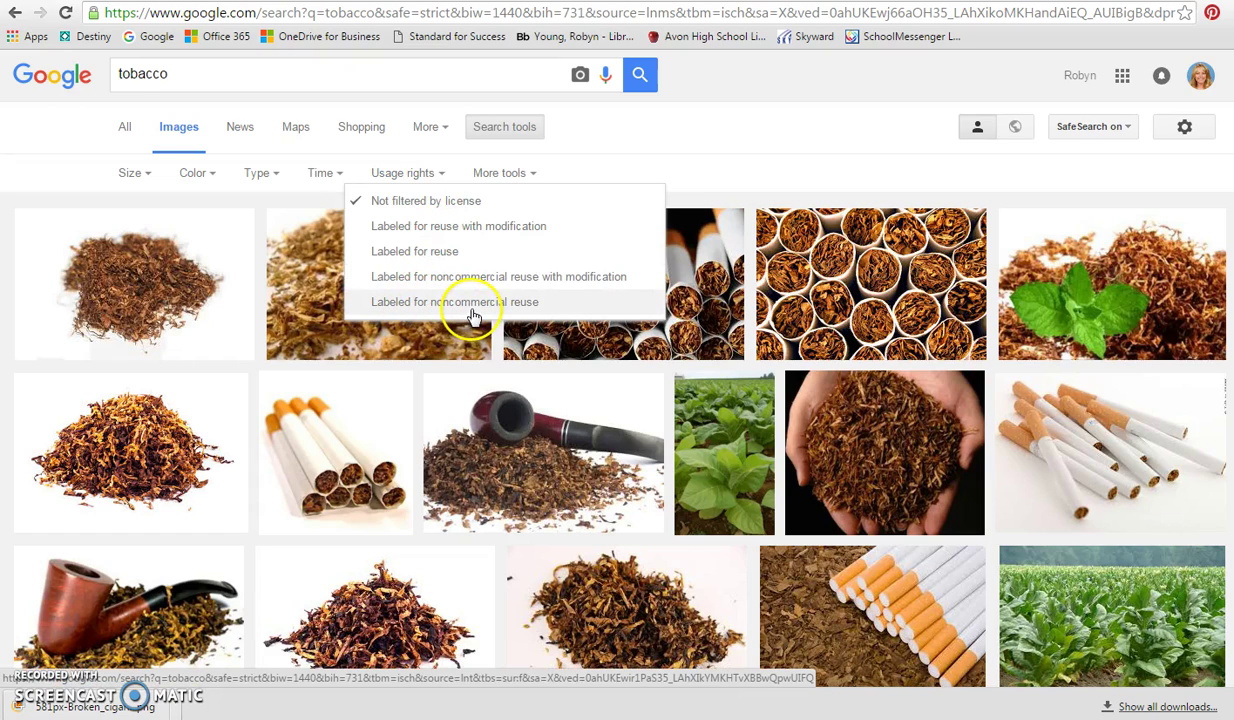
{"action": "left_click", "coordinate": [476, 302]}
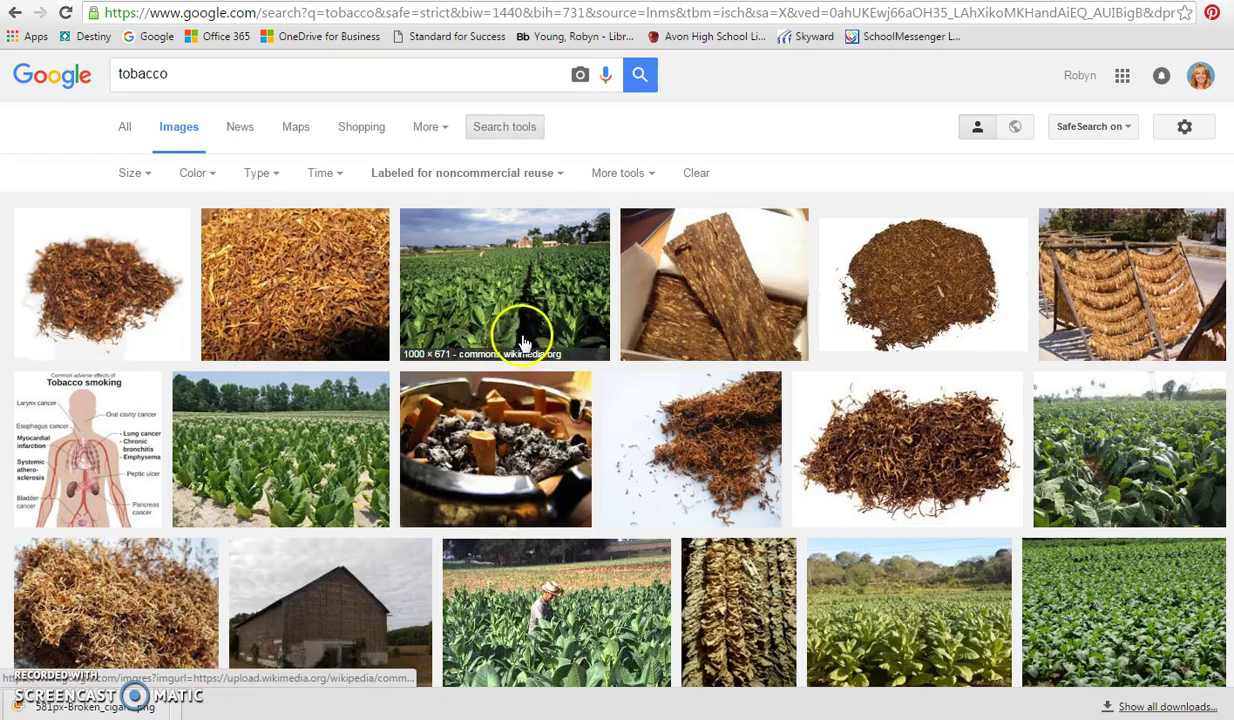
Step: Browse the filtered tobacco images and open the Wikipedia picture of pressed tobacco slices in a box at full size
{"action": "scroll", "coordinate": [525, 330], "scroll_direction": "down", "scroll_amount": 3}
{"action": "scroll", "coordinate": [528, 335], "scroll_direction": "down", "scroll_amount": 3}
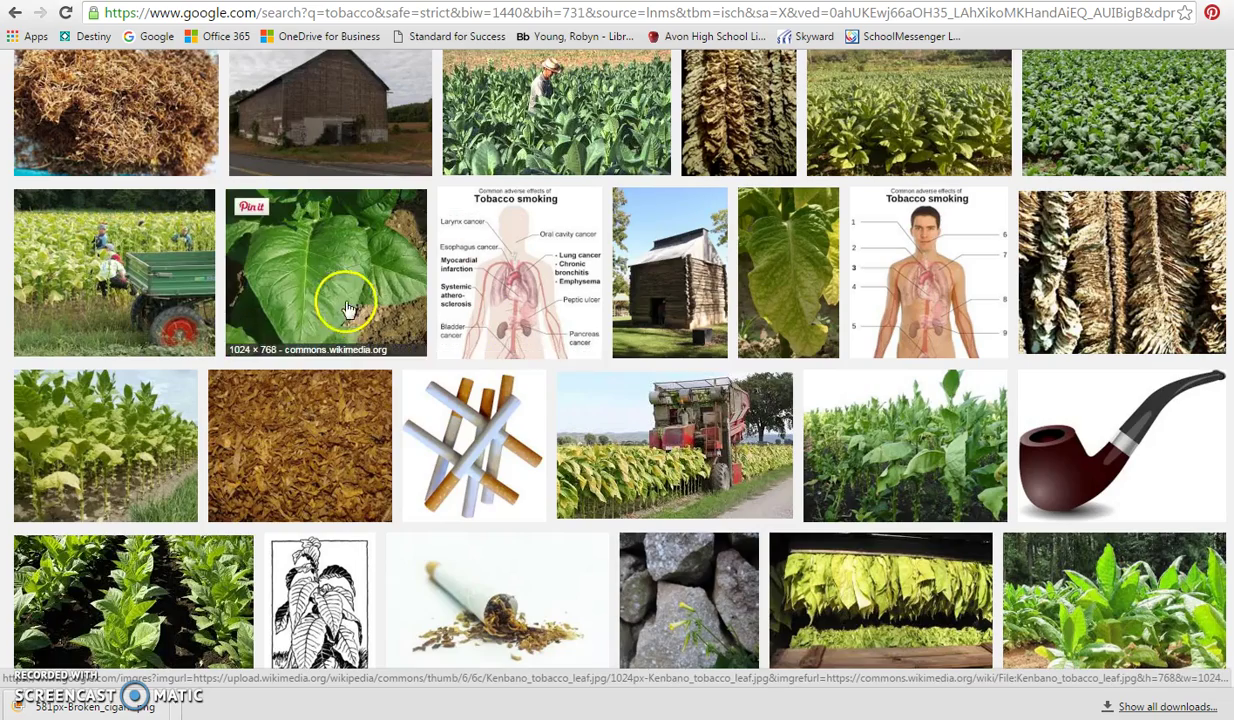
{"action": "scroll", "coordinate": [338, 280], "scroll_direction": "up", "scroll_amount": 4}
{"action": "scroll", "coordinate": [338, 280], "scroll_direction": "up", "scroll_amount": 2}
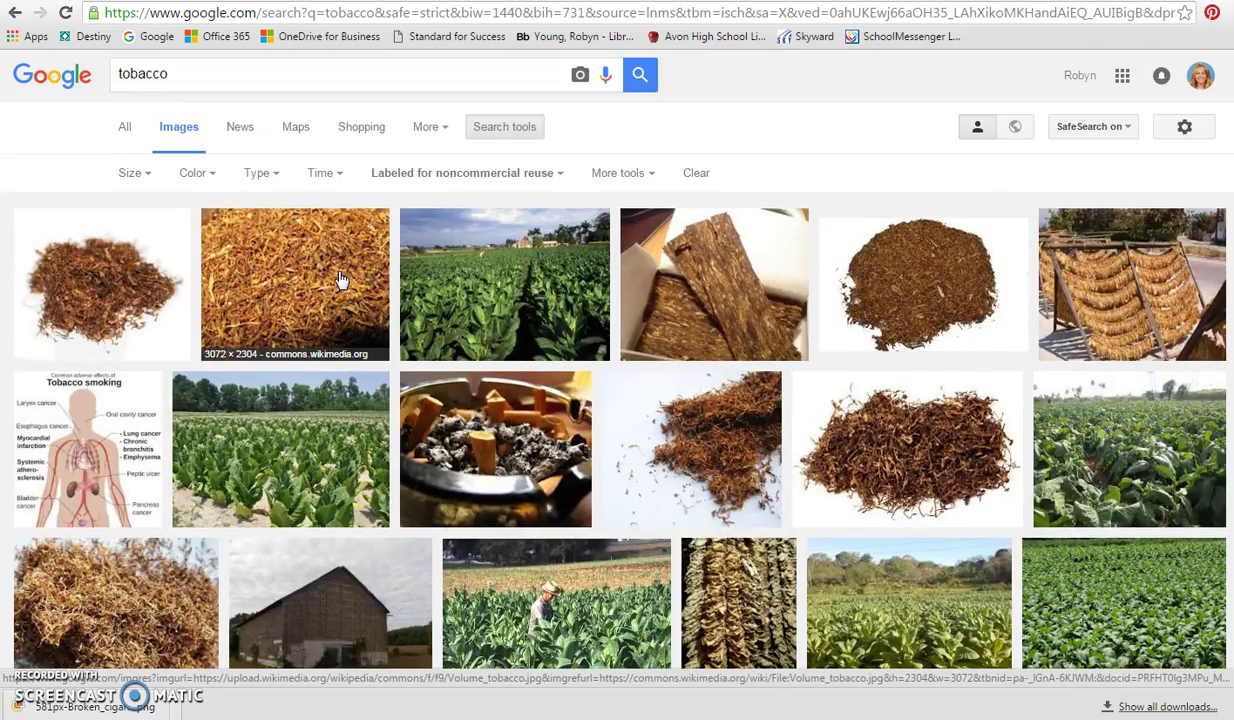
{"action": "left_click", "coordinate": [373, 253]}
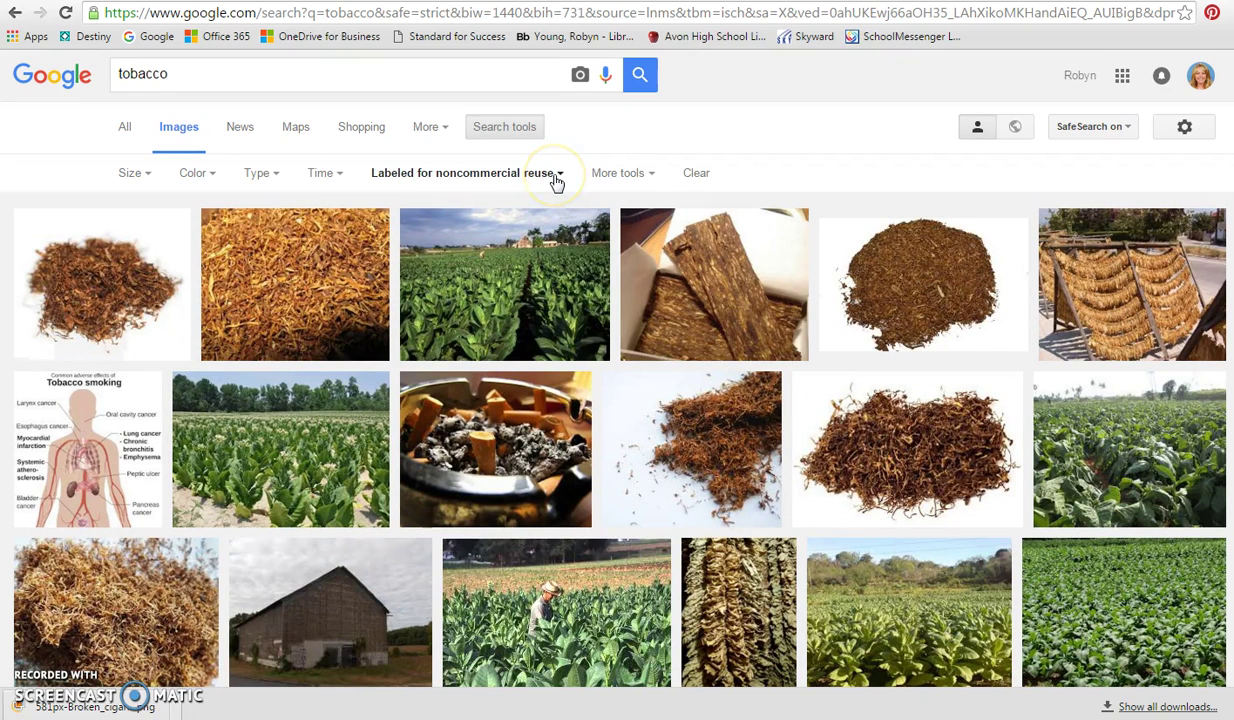
{"action": "left_click", "coordinate": [653, 314]}
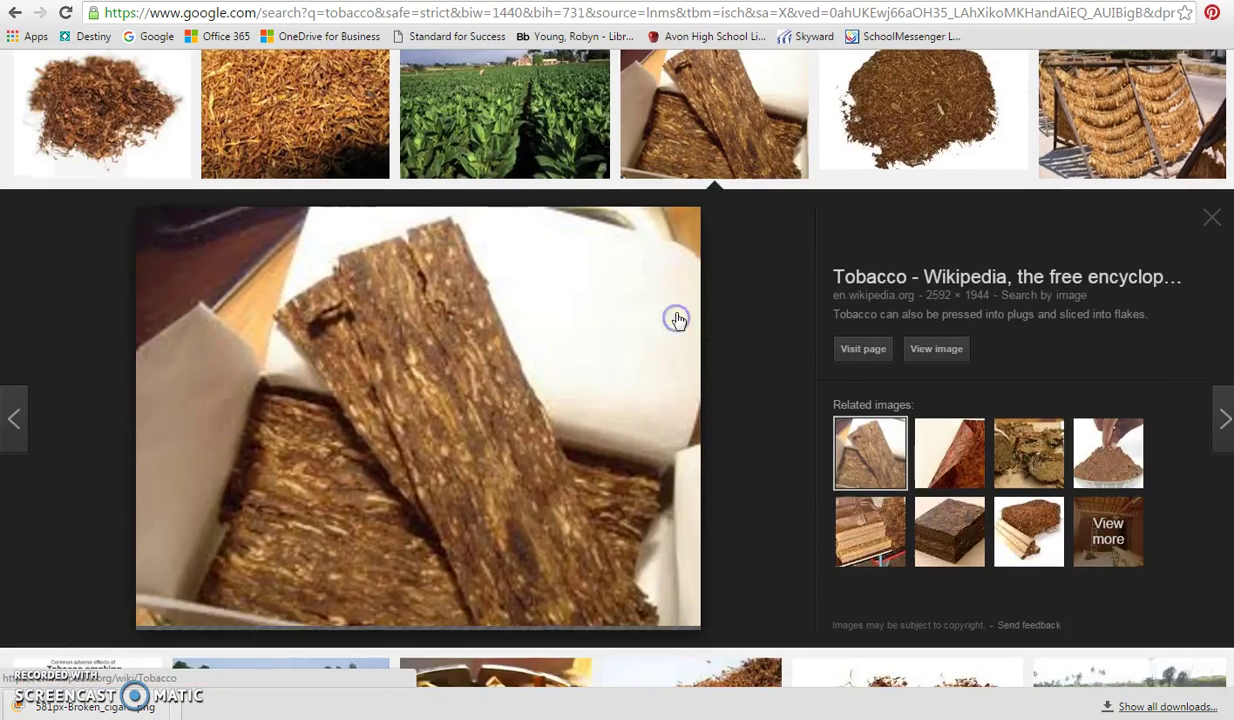
{"action": "left_click", "coordinate": [880, 365]}
{"action": "left_click", "coordinate": [918, 350]}
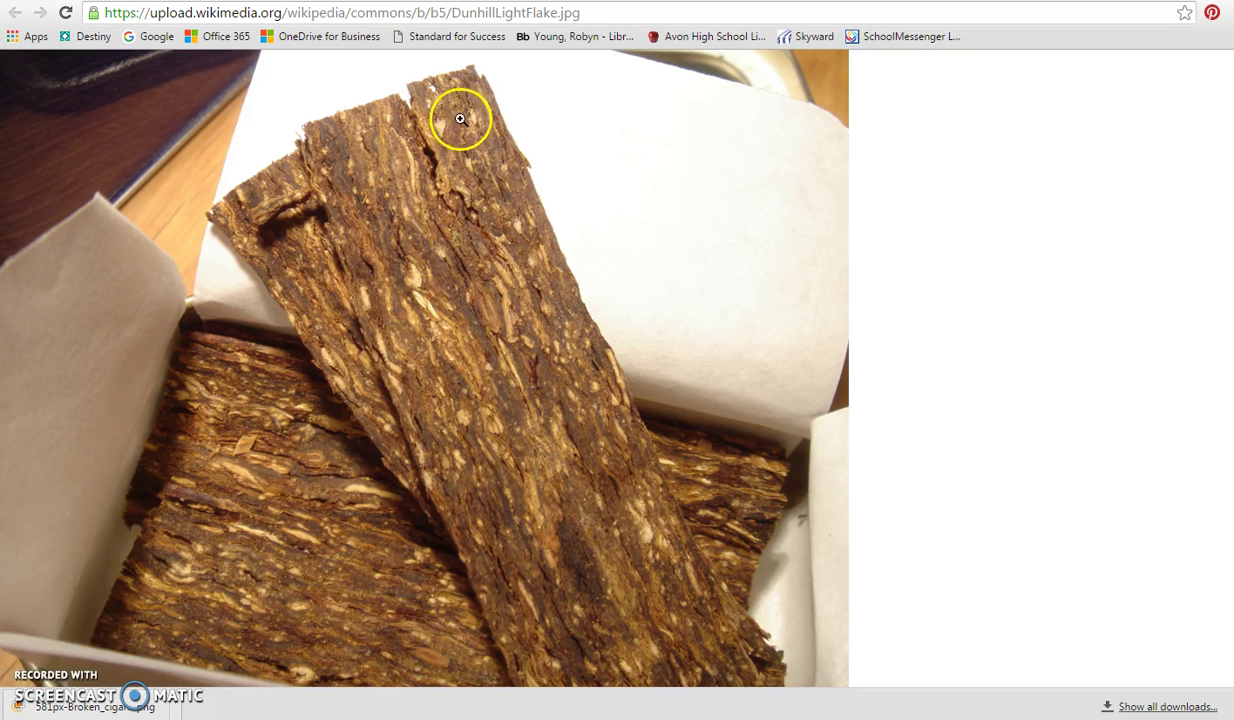
Step: Select the web address of the DunhillLightFlake.jpg image and return to the anti-tobacco PSA research page
{"action": "left_click", "coordinate": [477, 13]}
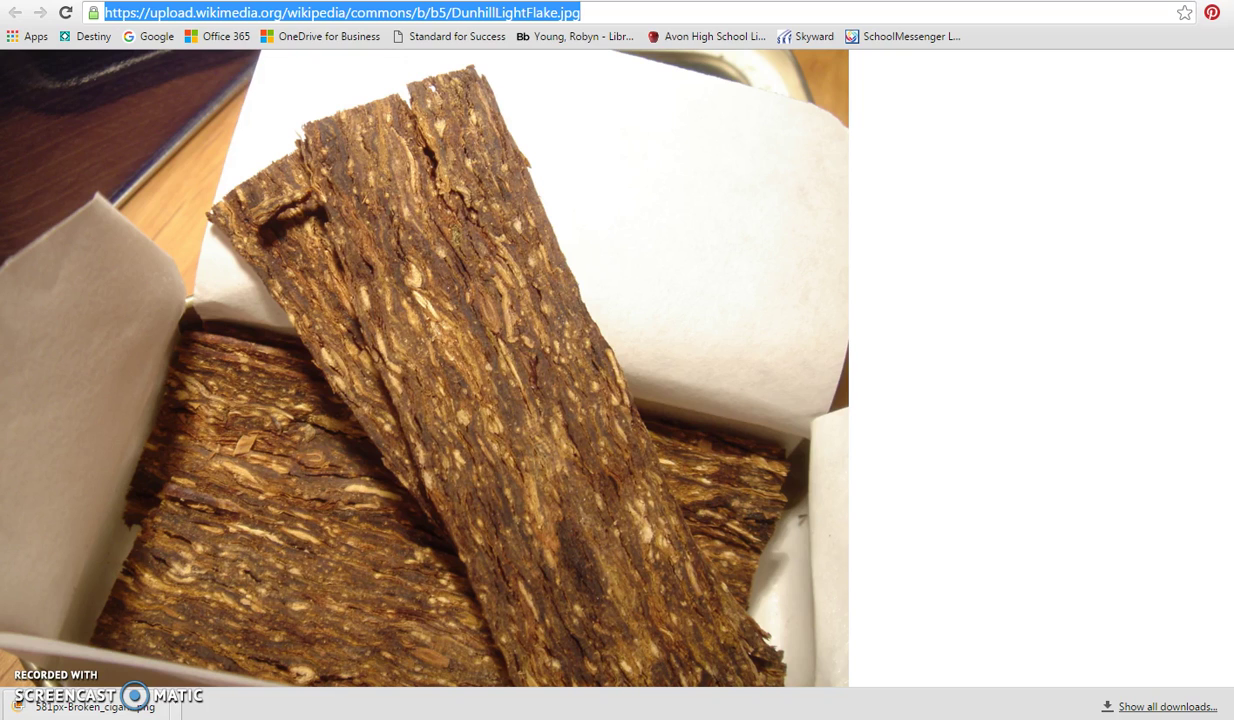
{"action": "key", "text": "ctrl+w"}
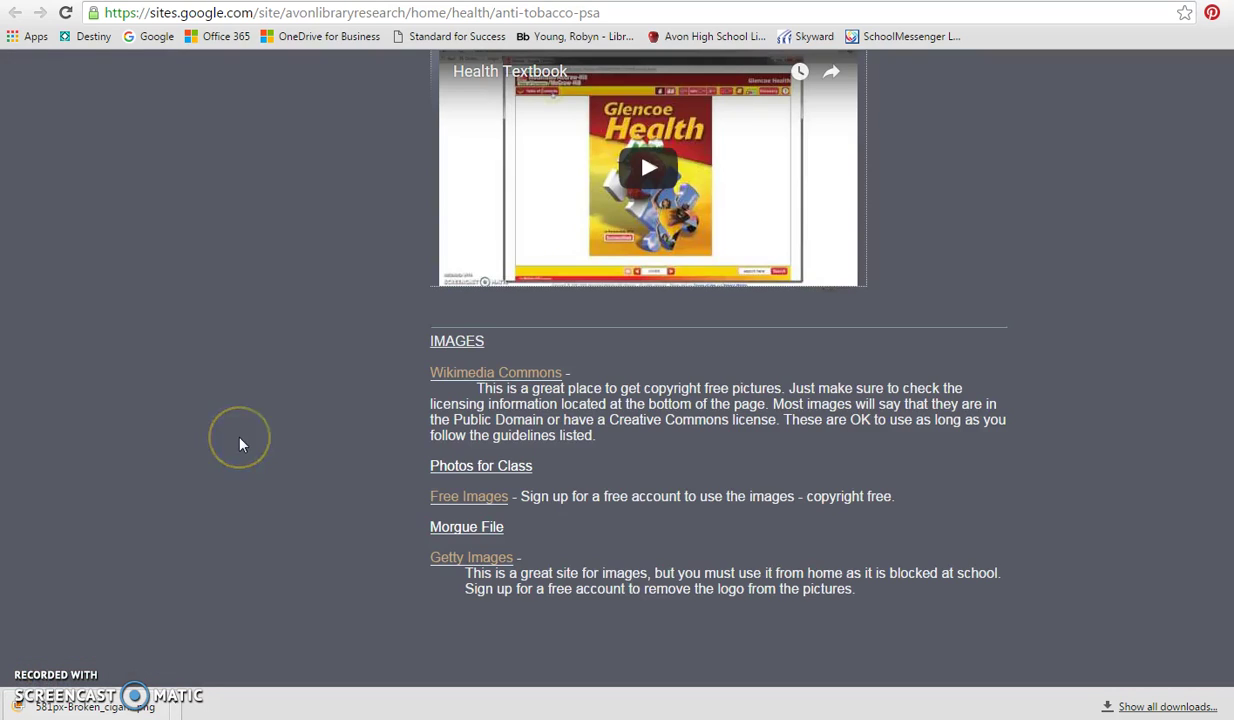
{"action": "left_click", "coordinate": [235, 425]}
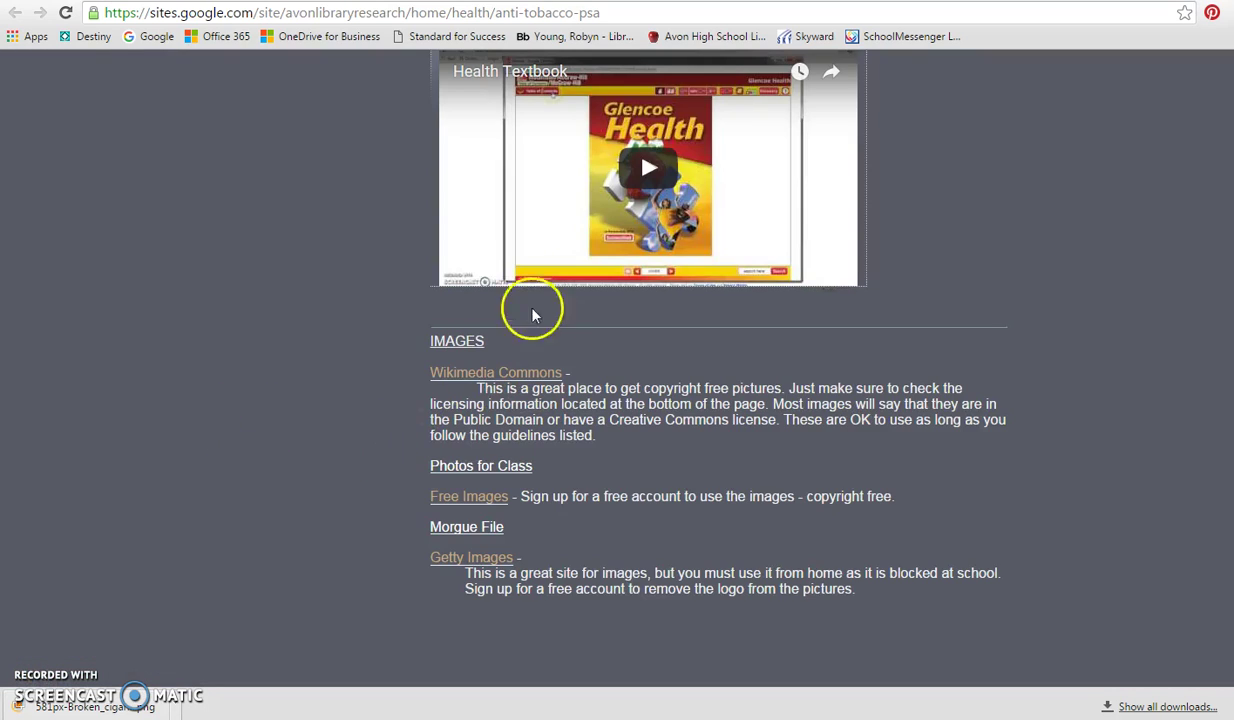